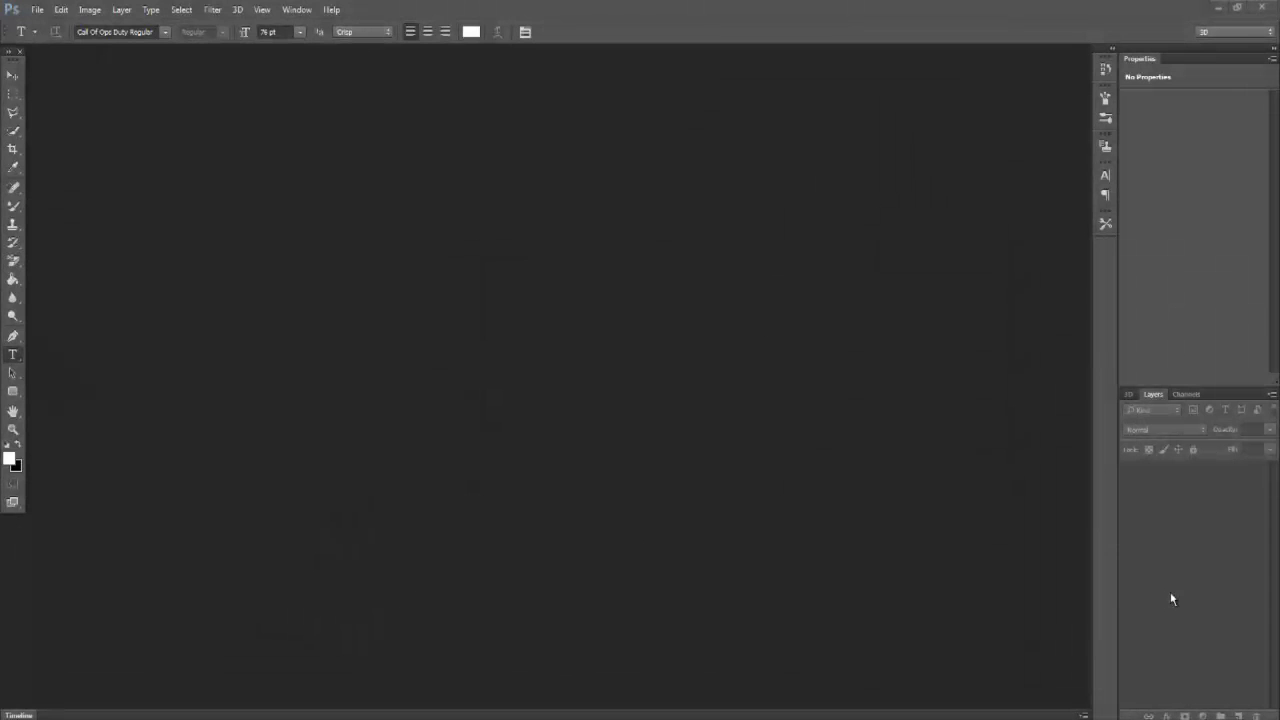
# - Create a new 1280×720 px document with transparent background contents
pyautogui.click(37, 10)
pyautogui.click(45, 25)
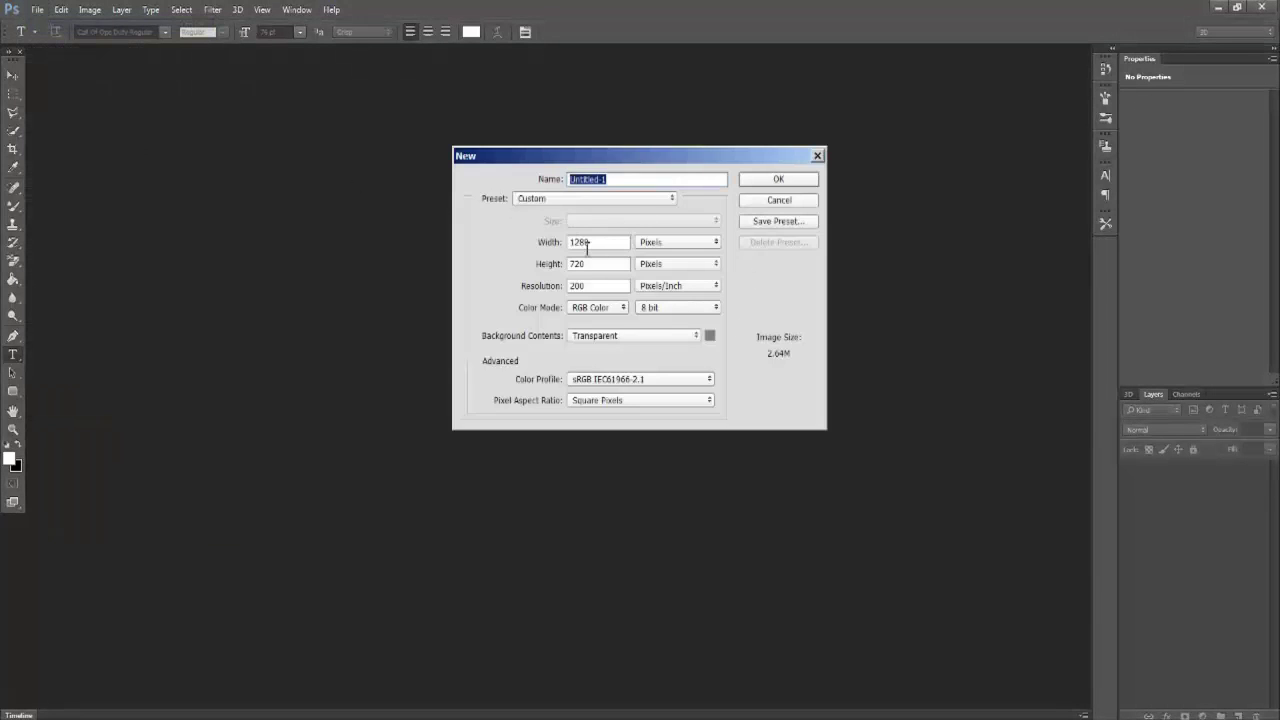
pyautogui.click(752, 185)
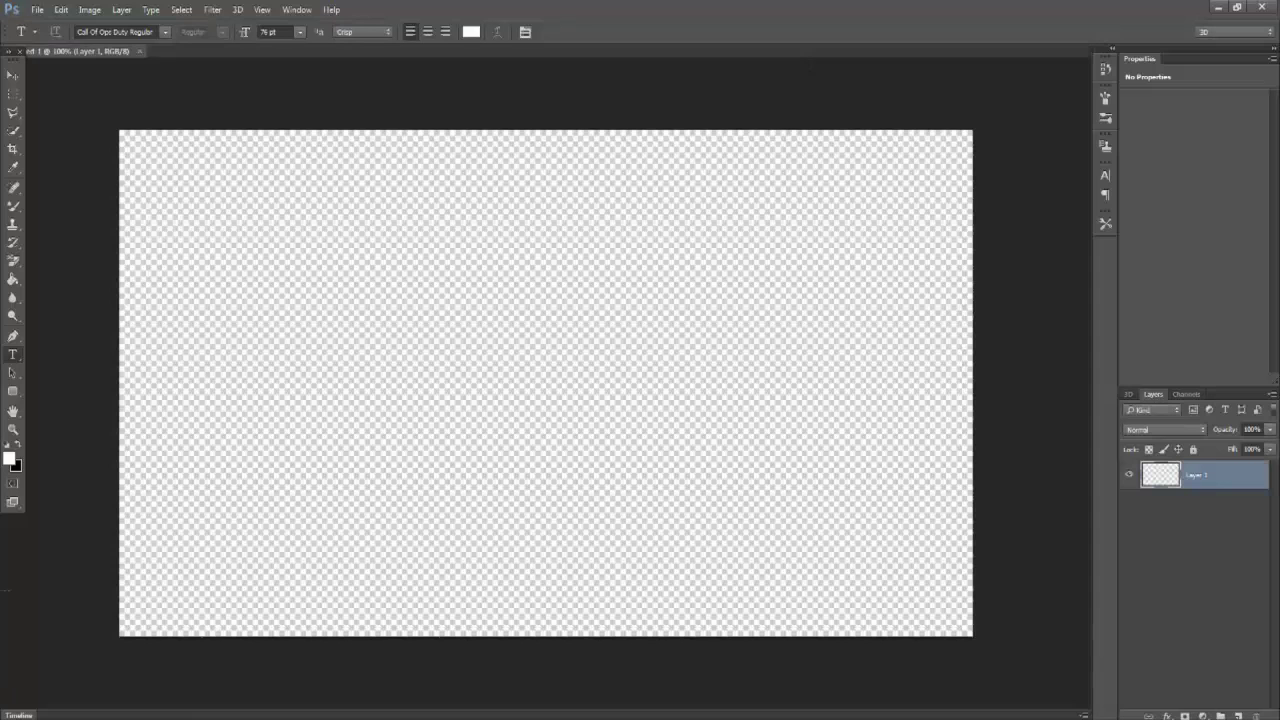
# - Draw a near-canvas-size rounded rectangle styled with stroke, contoured bevel, drop shadow and inner shadow
pyautogui.click(12, 391)
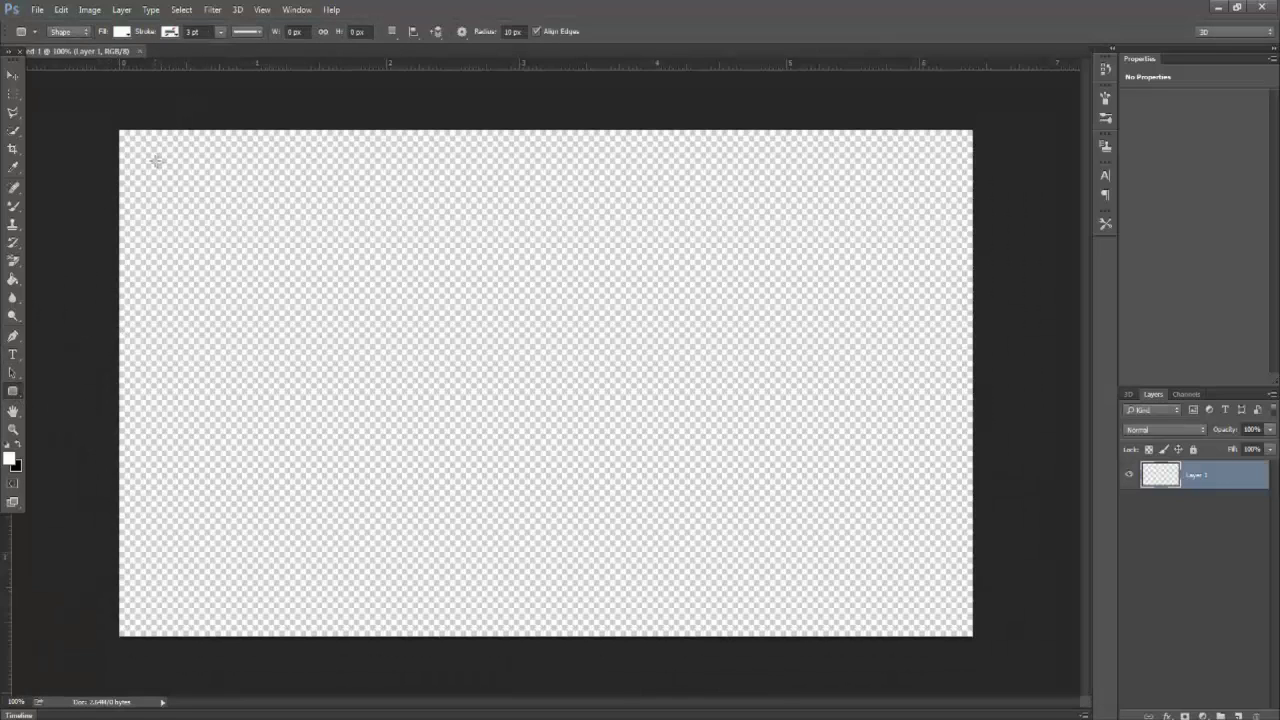
pyautogui.moveTo(157, 161); pyautogui.dragTo(941, 601)
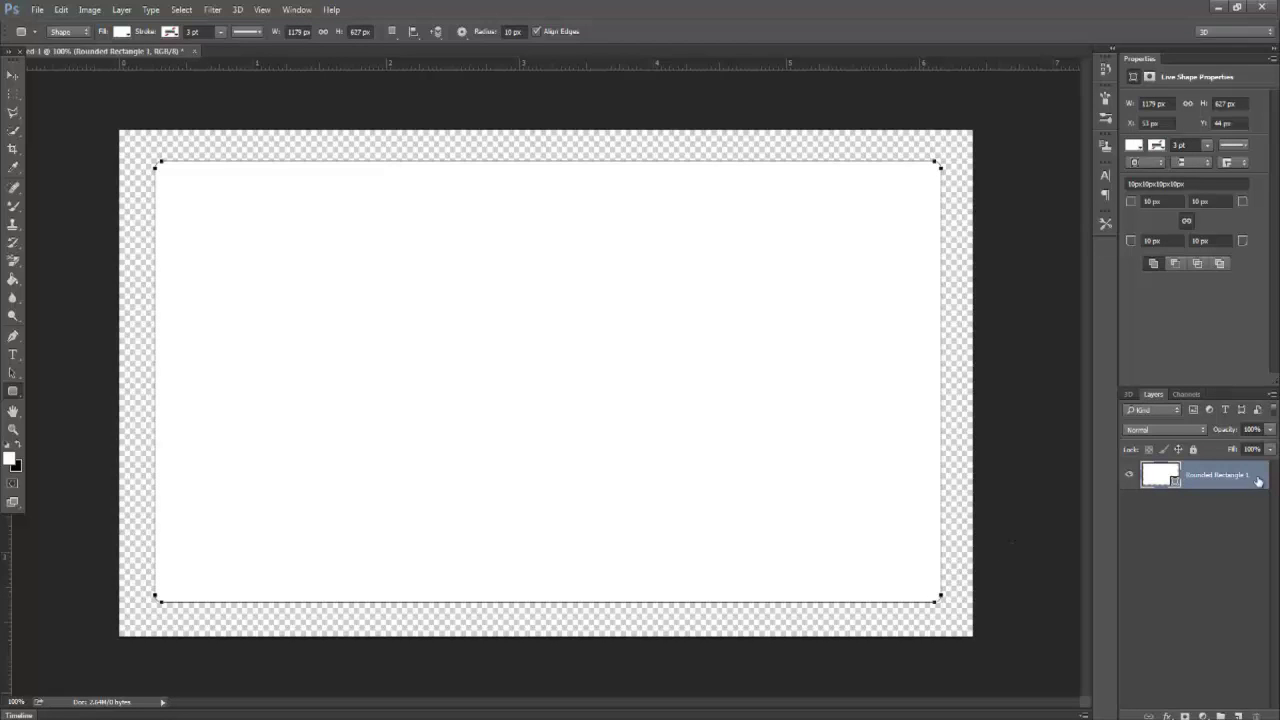
pyautogui.doubleClick(1259, 481)
pyautogui.click(798, 444)
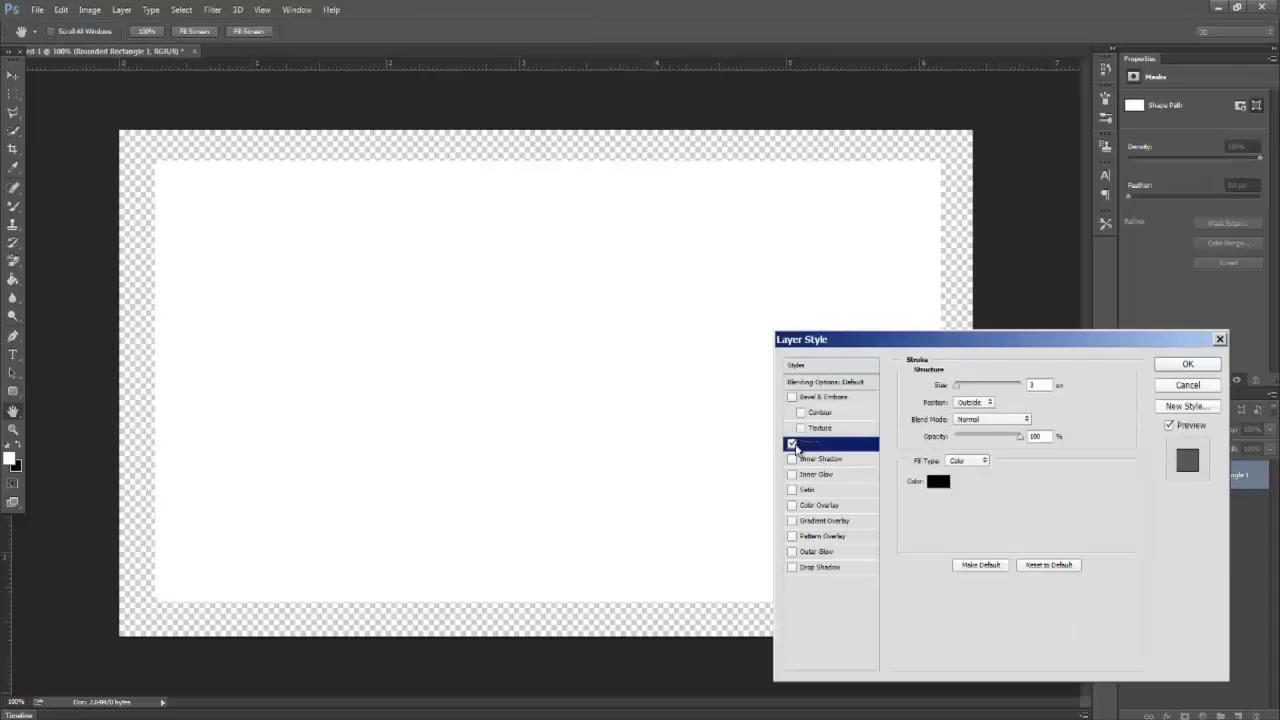
pyautogui.click(792, 397)
pyautogui.click(801, 413)
pyautogui.click(792, 567)
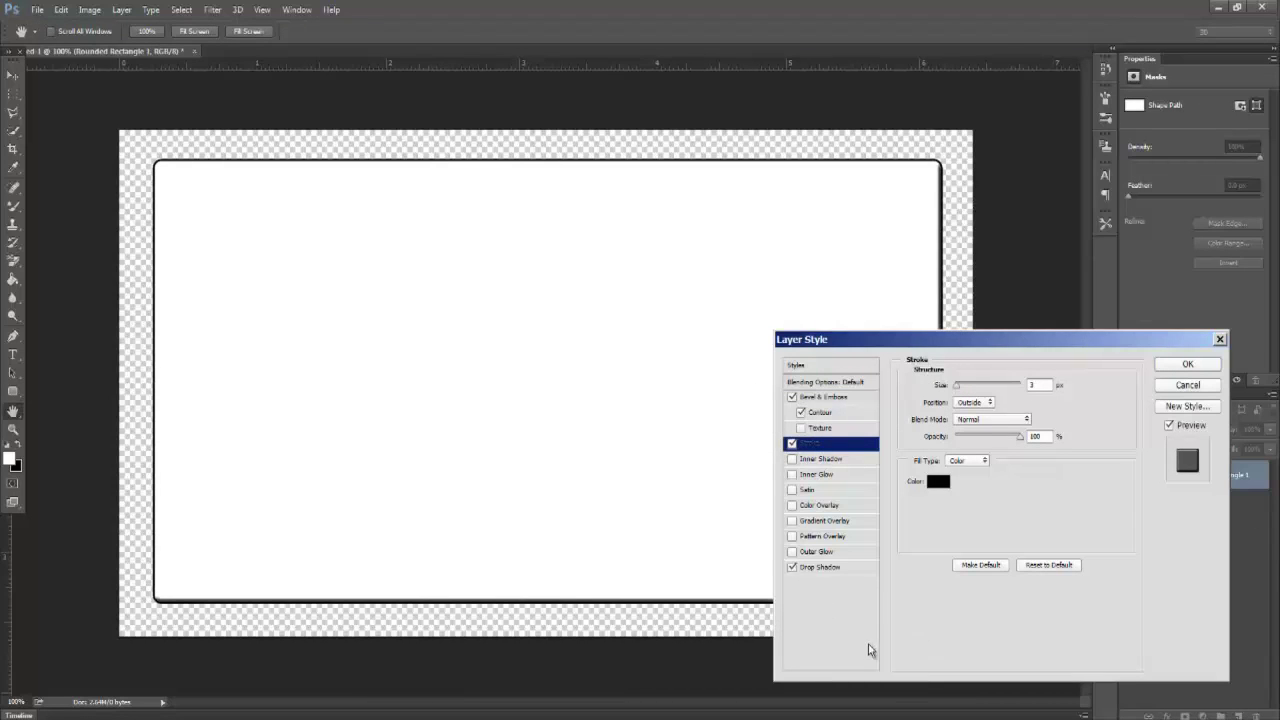
pyautogui.click(835, 569)
pyautogui.moveTo(959, 452); pyautogui.dragTo(966, 451)
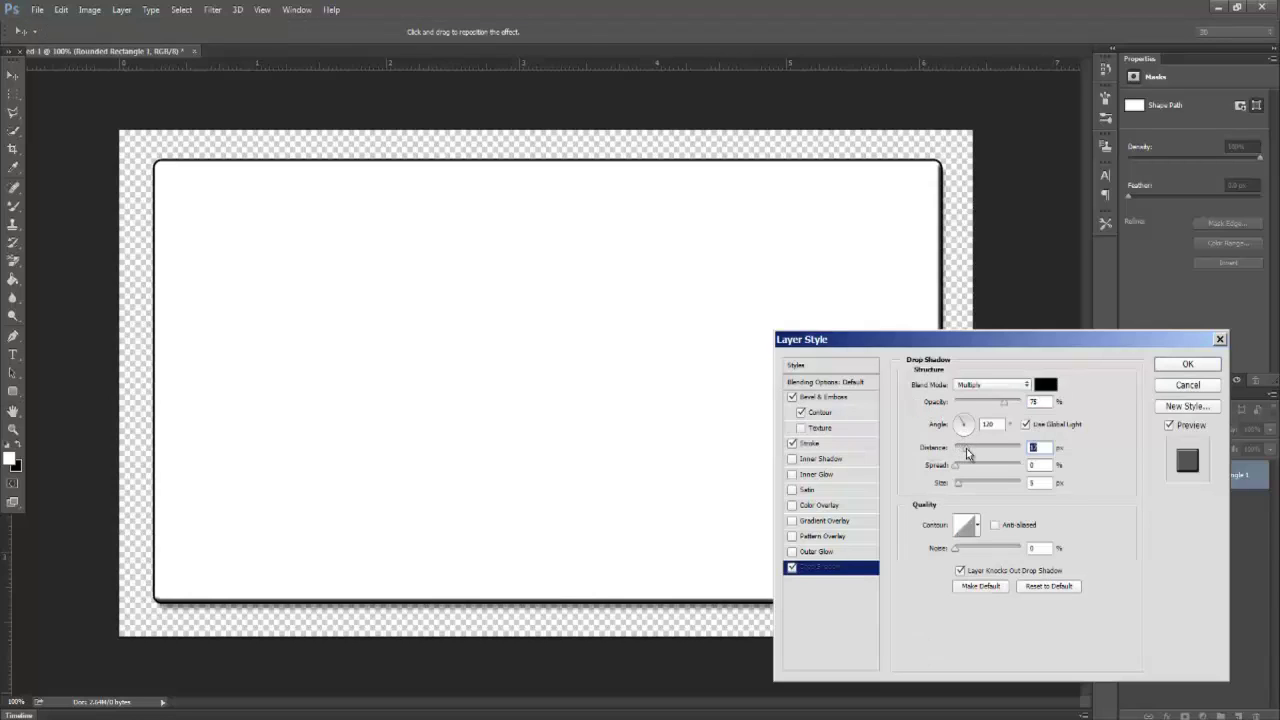
pyautogui.click(792, 459)
pyautogui.click(1187, 364)
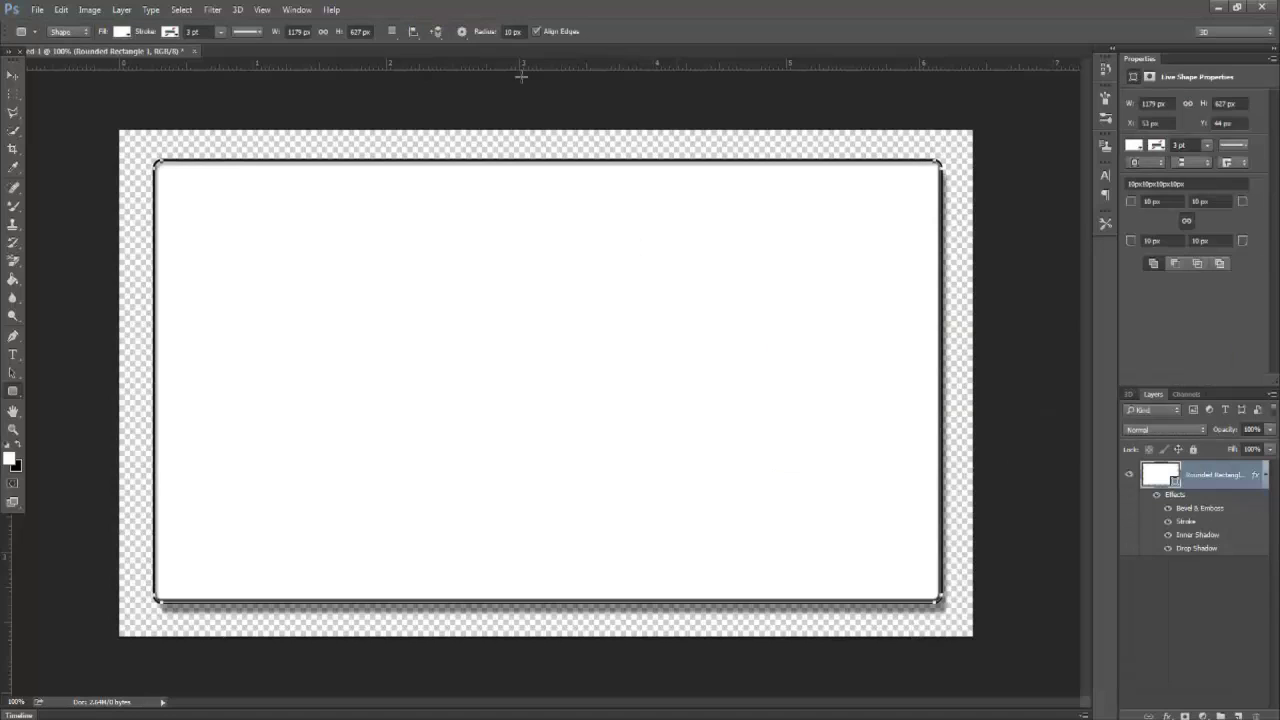
# - Drag the red starburst image backgrounder (4) from the folder into the document
pyautogui.click(16, 75)
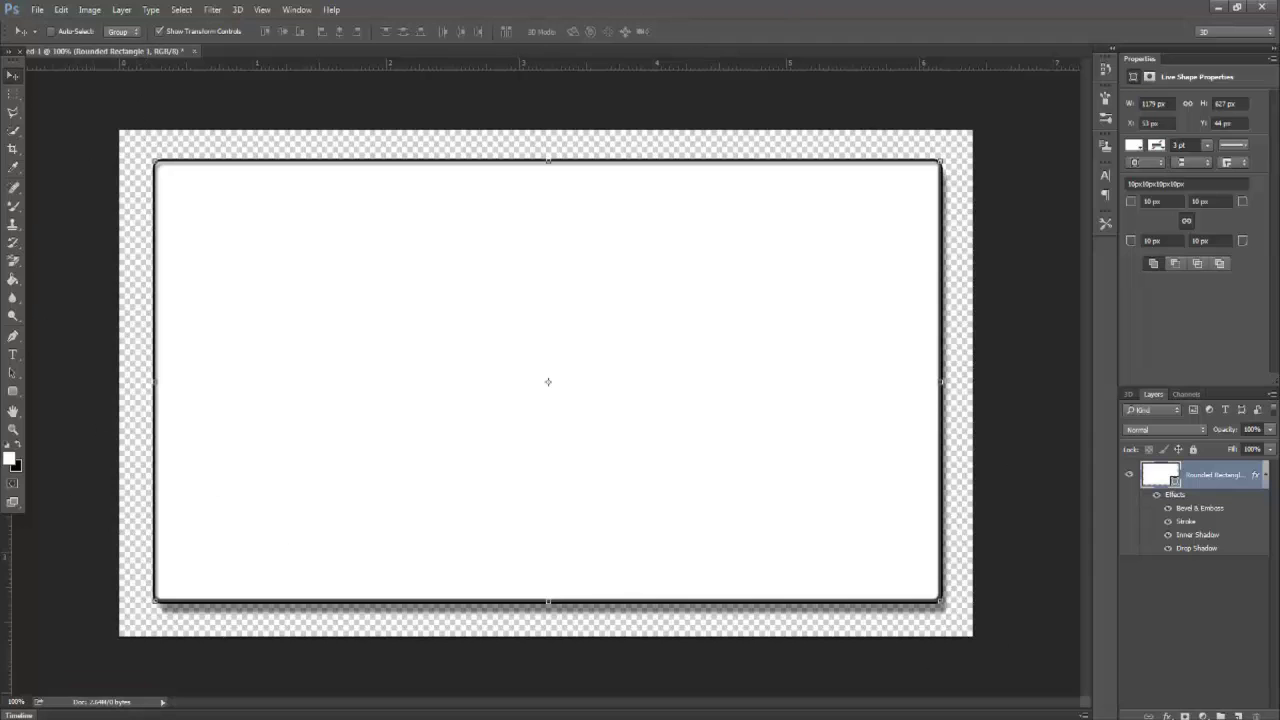
pyautogui.hotkey('alt', 'Tab')
pyautogui.scroll(3, 1060, 484)
pyautogui.scroll(-8, 1030, 488)
pyautogui.click(1097, 342)
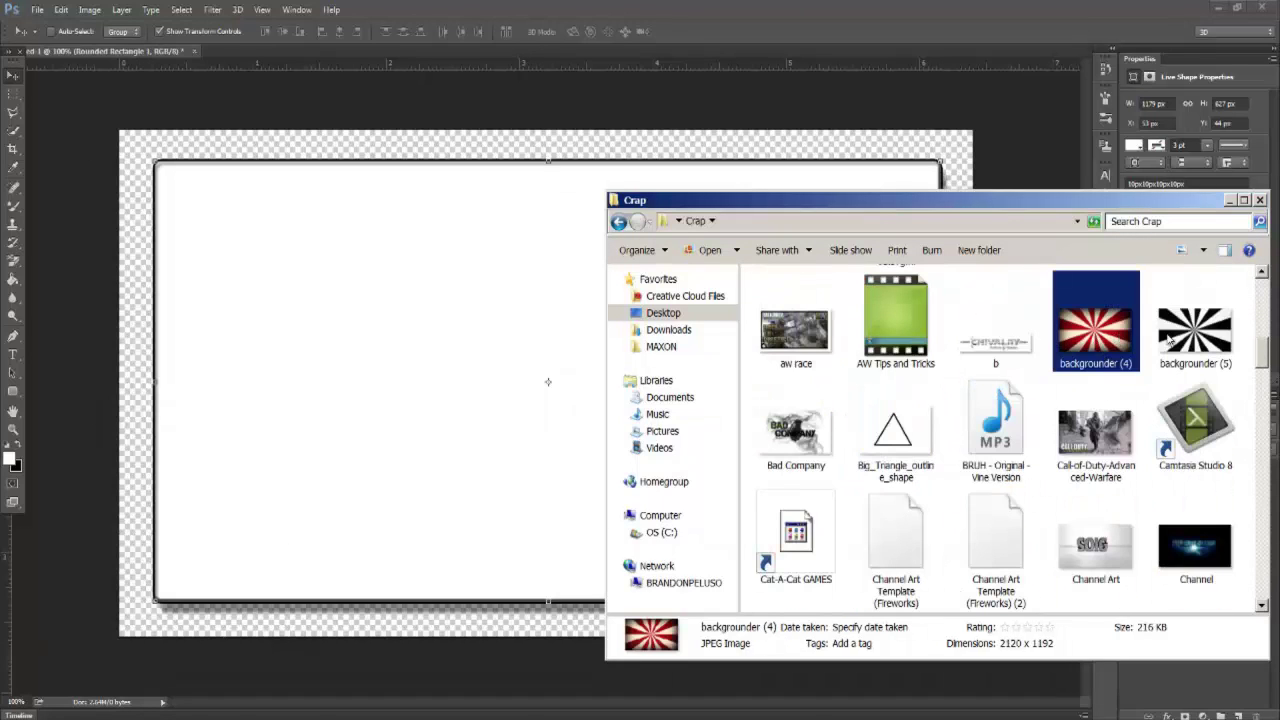
pyautogui.moveTo(1090, 338); pyautogui.dragTo(450, 380)
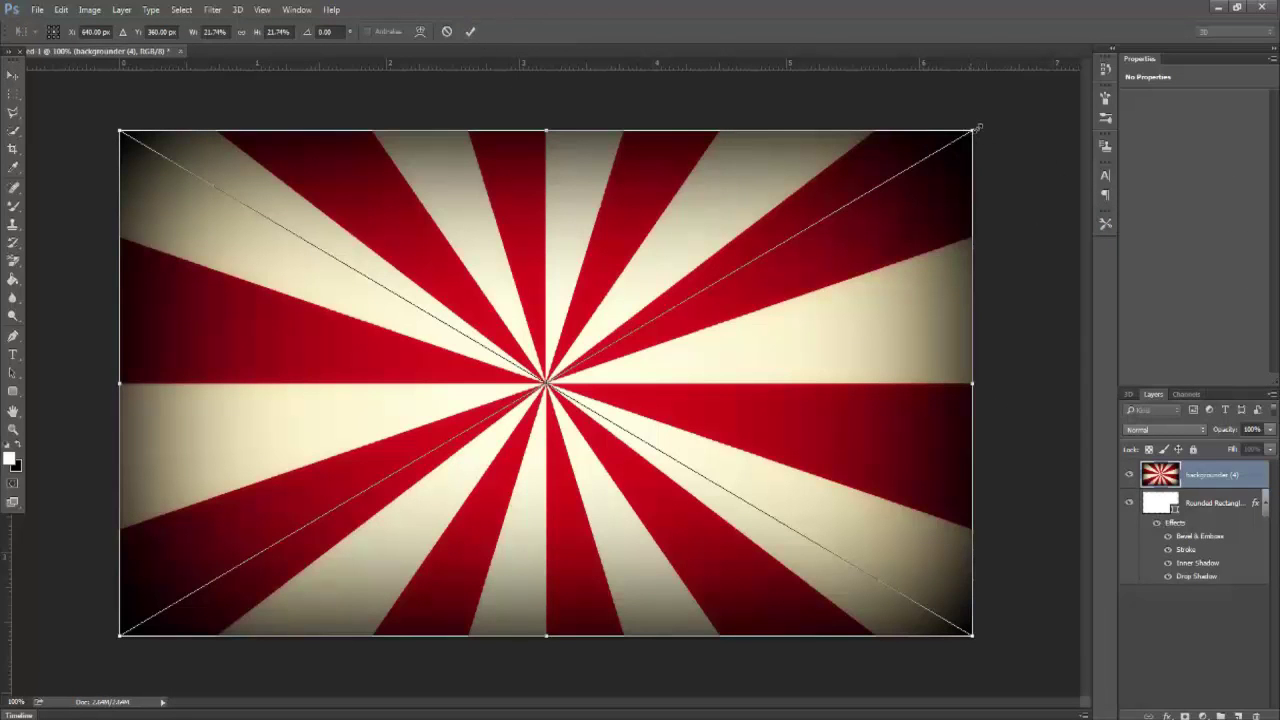
# - Enlarge the starburst to cover the canvas and move its layer below the rounded rectangle
pyautogui.moveTo(975, 129); pyautogui.dragTo(987, 122)
pyautogui.moveTo(121, 633); pyautogui.dragTo(109, 640)
pyautogui.click(472, 32)
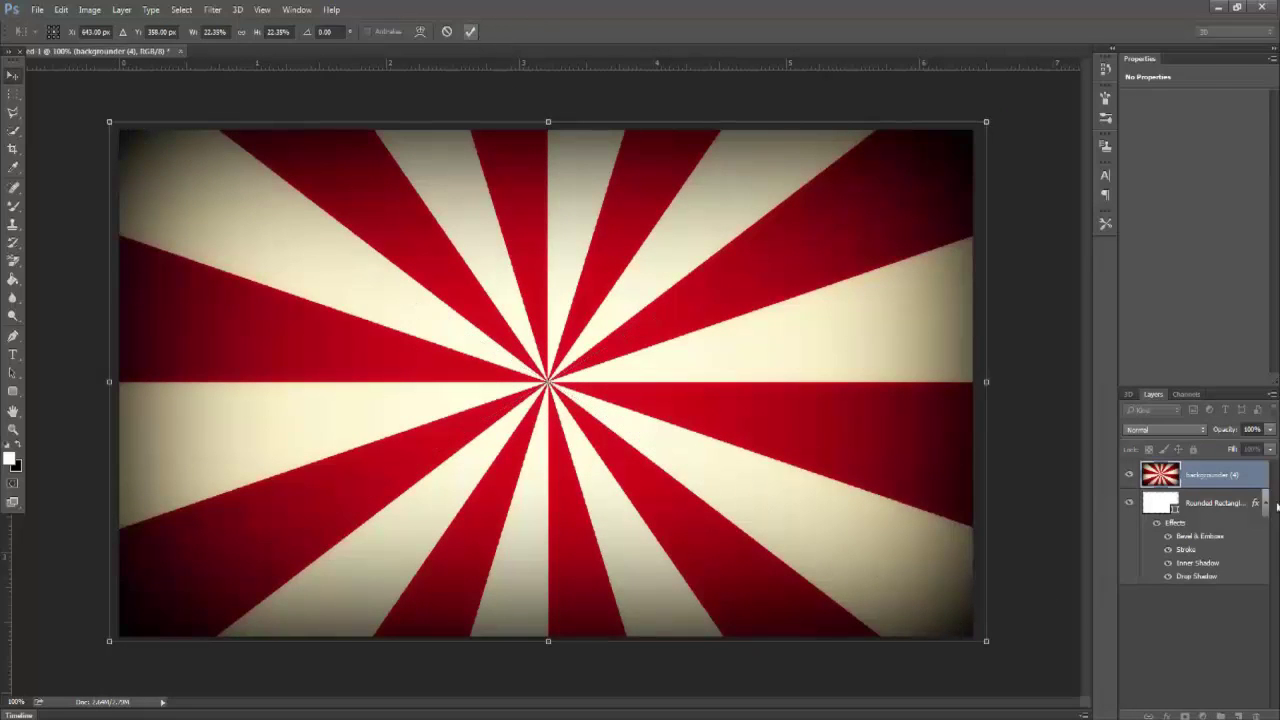
pyautogui.moveTo(1220, 487); pyautogui.dragTo(1215, 575)
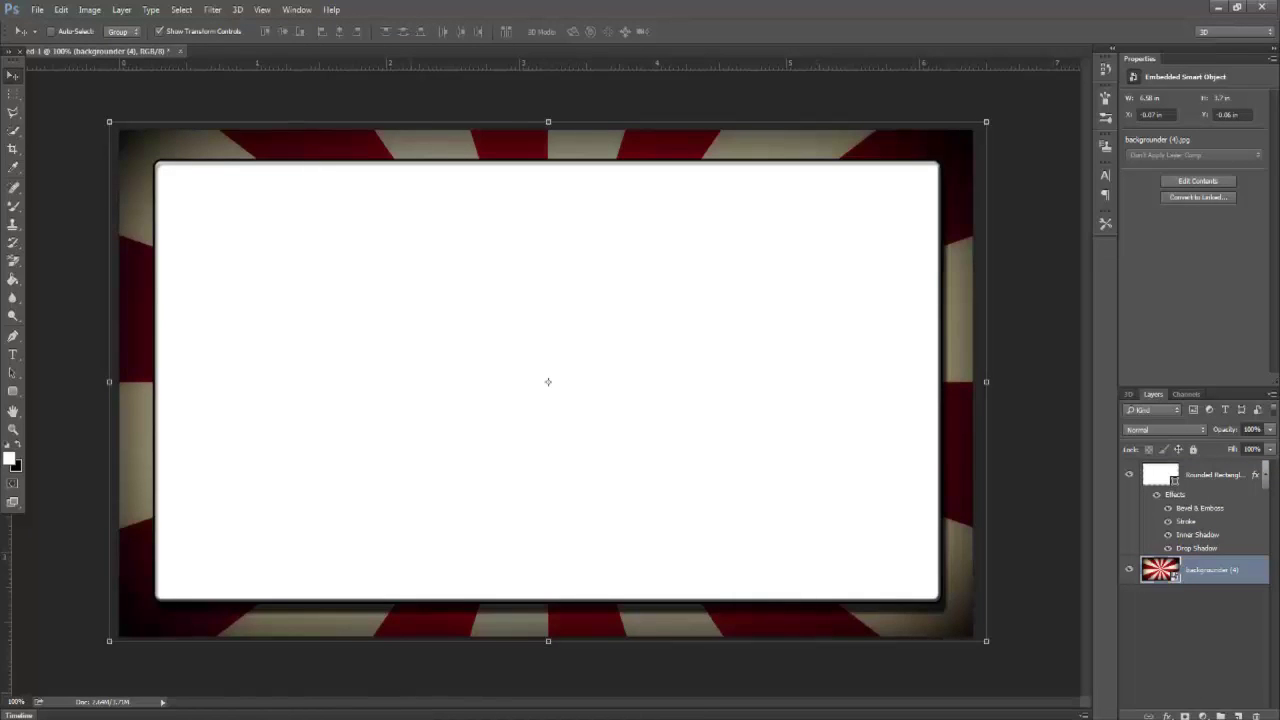
# - Drag the Call-of-Duty-Advanced-Warfare image from the folder onto the canvas
pyautogui.hotkey('alt', 'Tab')
pyautogui.click(1110, 470)
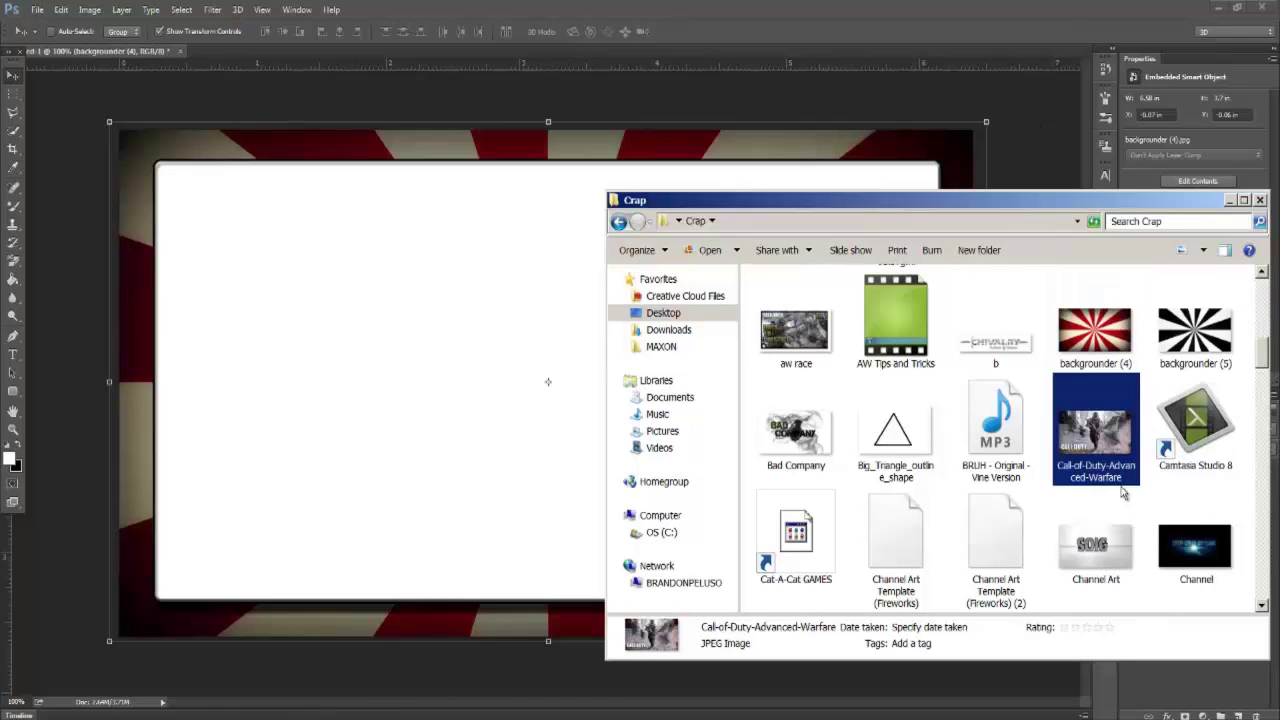
pyautogui.moveTo(1065, 452); pyautogui.dragTo(466, 409)
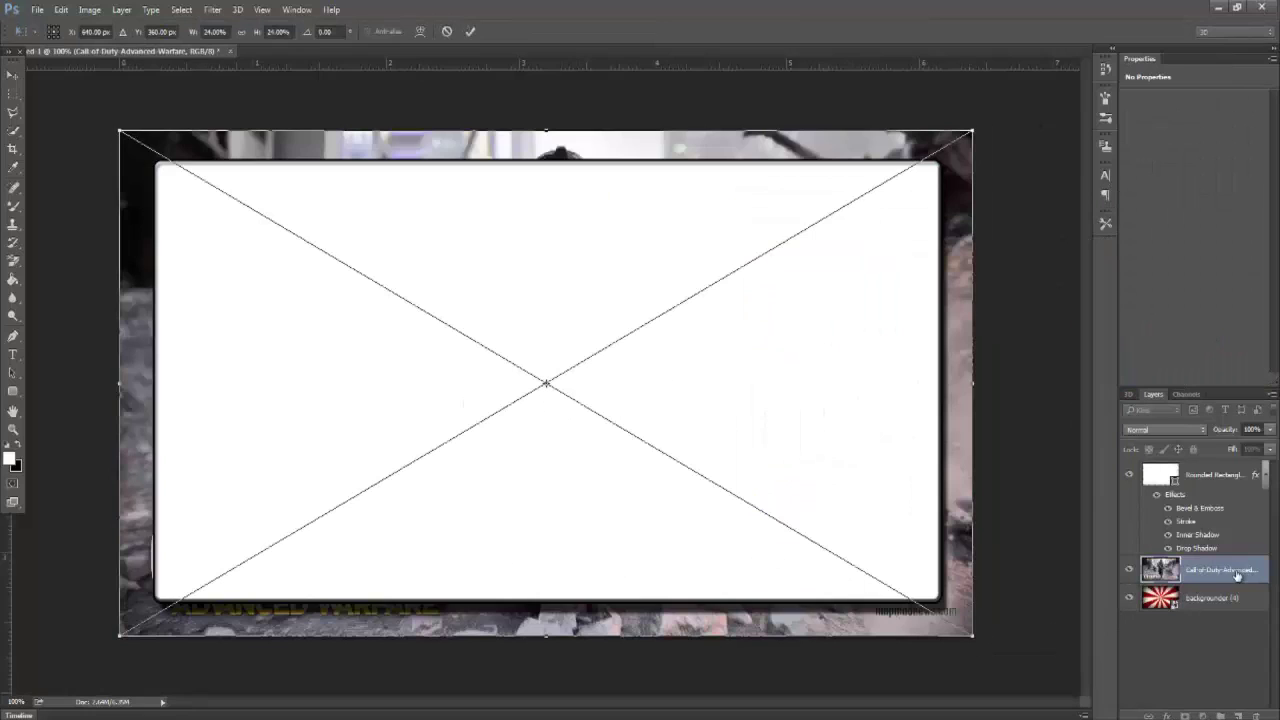
# - Raise the Call of Duty artwork above the frame and scale it to fill the white frame
pyautogui.click(470, 31)
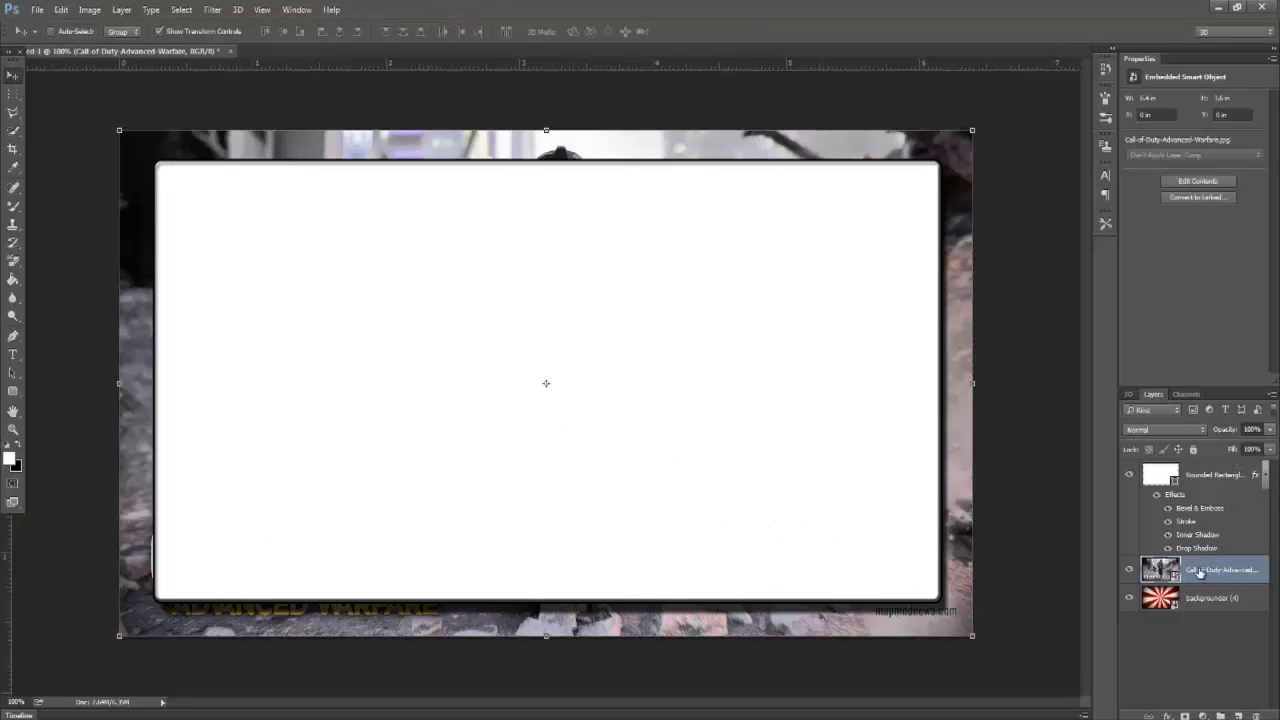
pyautogui.hotkey('ctrl', ']')
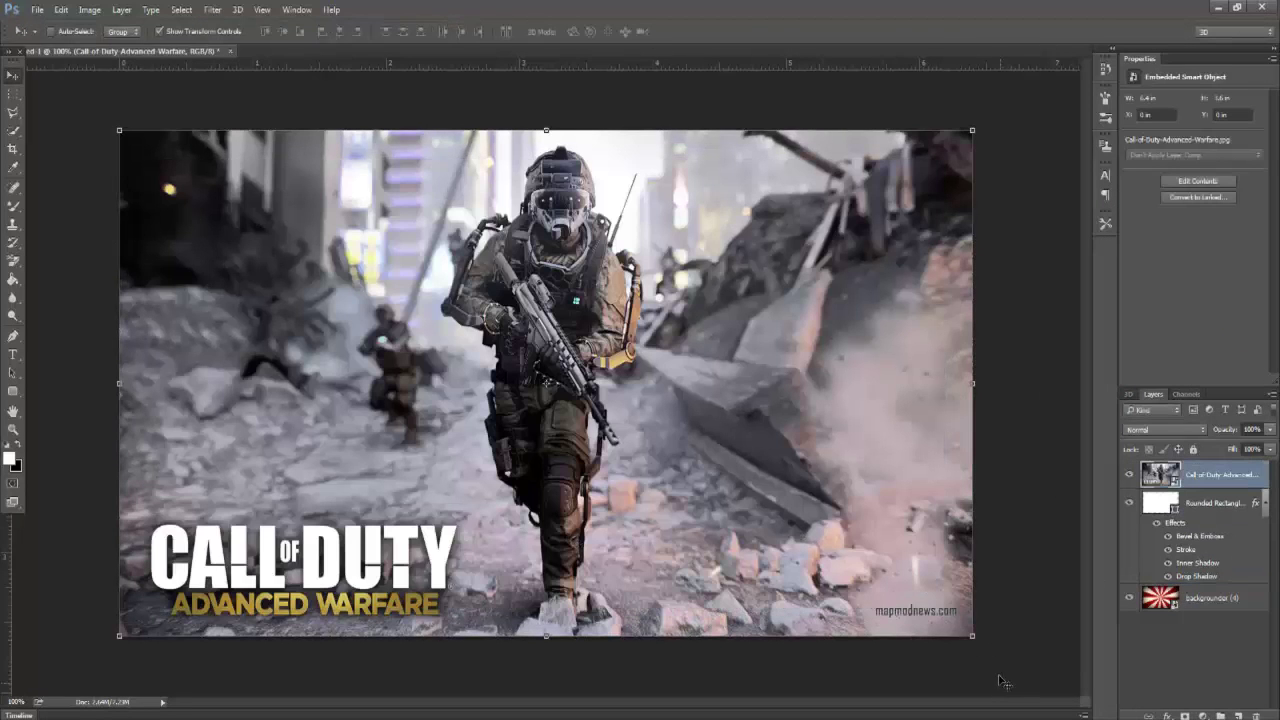
pyautogui.hotkey('ctrl', 't')
pyautogui.moveTo(974, 638); pyautogui.dragTo(629, 368)
pyautogui.moveTo(502, 357); pyautogui.dragTo(499, 334)
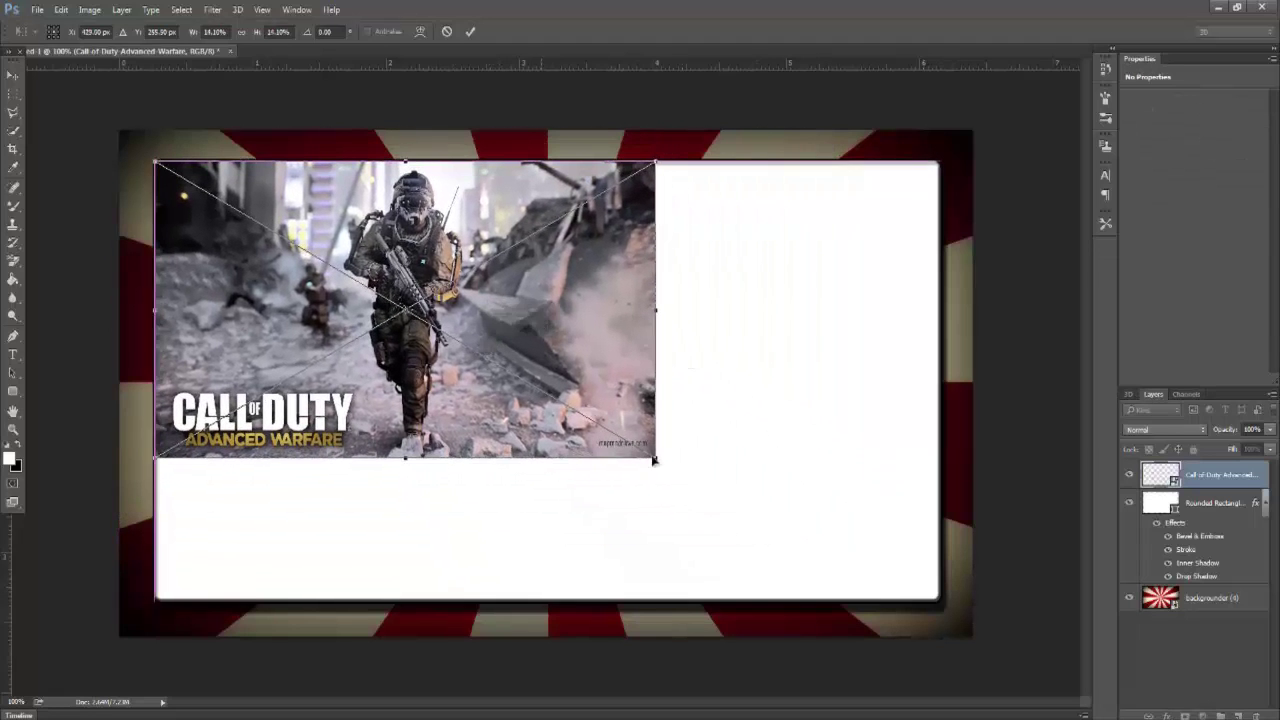
pyautogui.moveTo(663, 457); pyautogui.dragTo(940, 601)
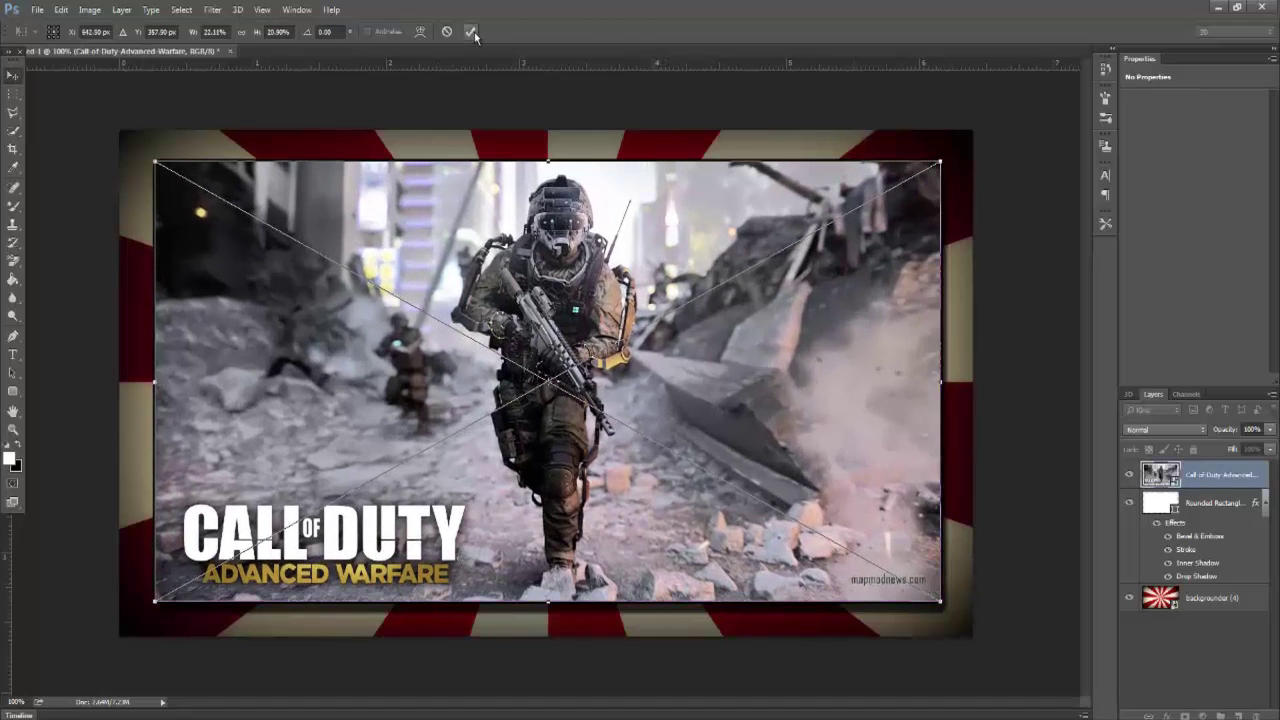
pyautogui.click(471, 32)
# - Add an 'EP.1' text box at the upper left and move it lower
pyautogui.click(13, 355)
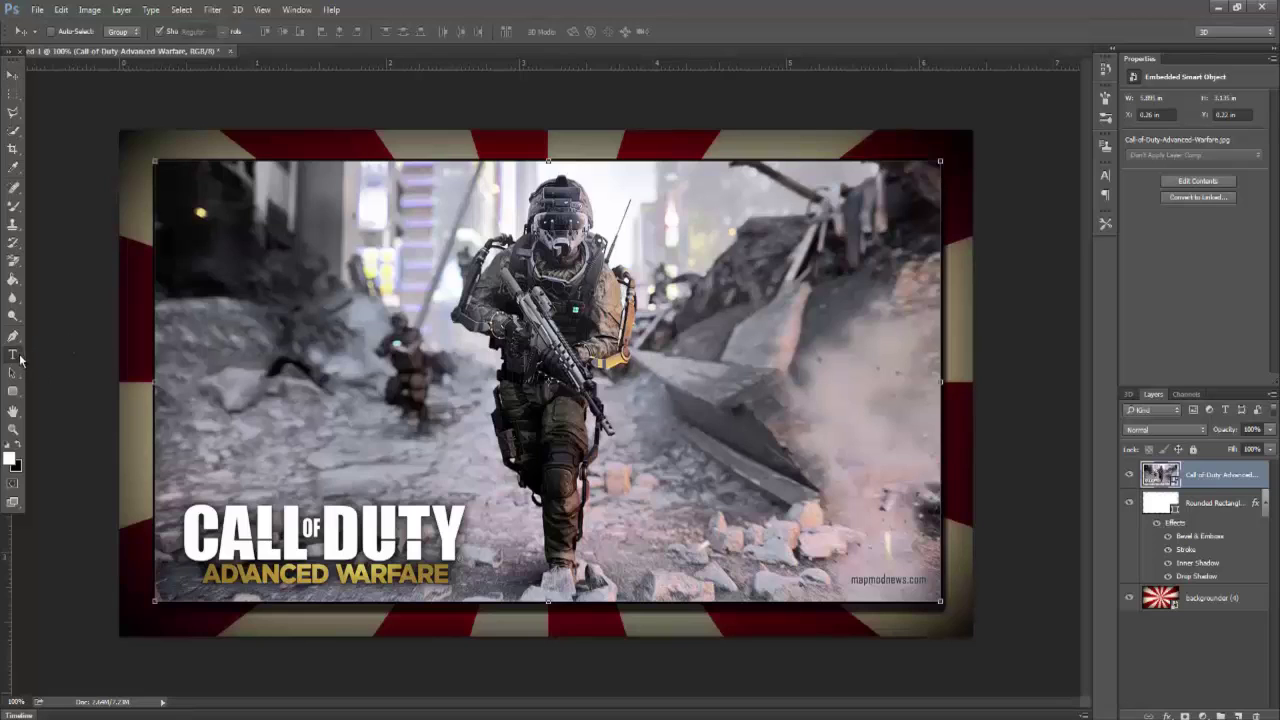
pyautogui.moveTo(207, 207); pyautogui.dragTo(404, 372)
pyautogui.write('EP.')
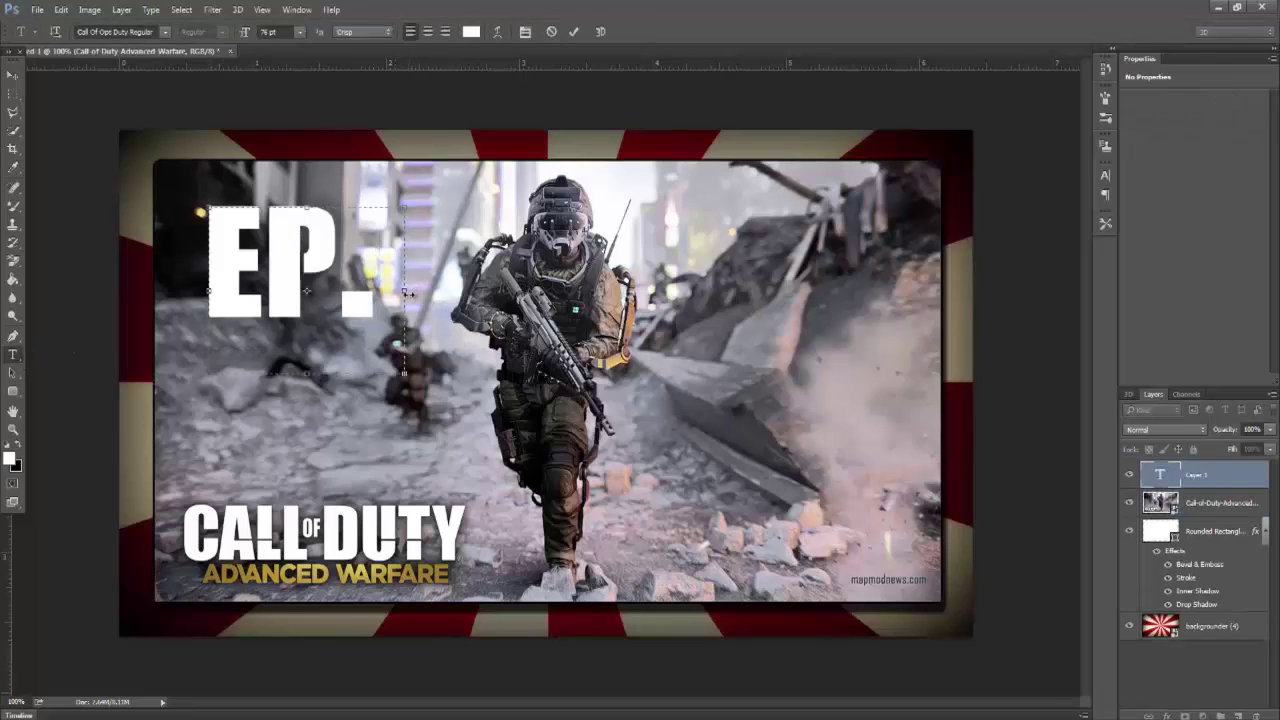
pyautogui.moveTo(407, 293); pyautogui.dragTo(480, 280)
pyautogui.write('1')
pyautogui.hotkey('ctrl', 'a')
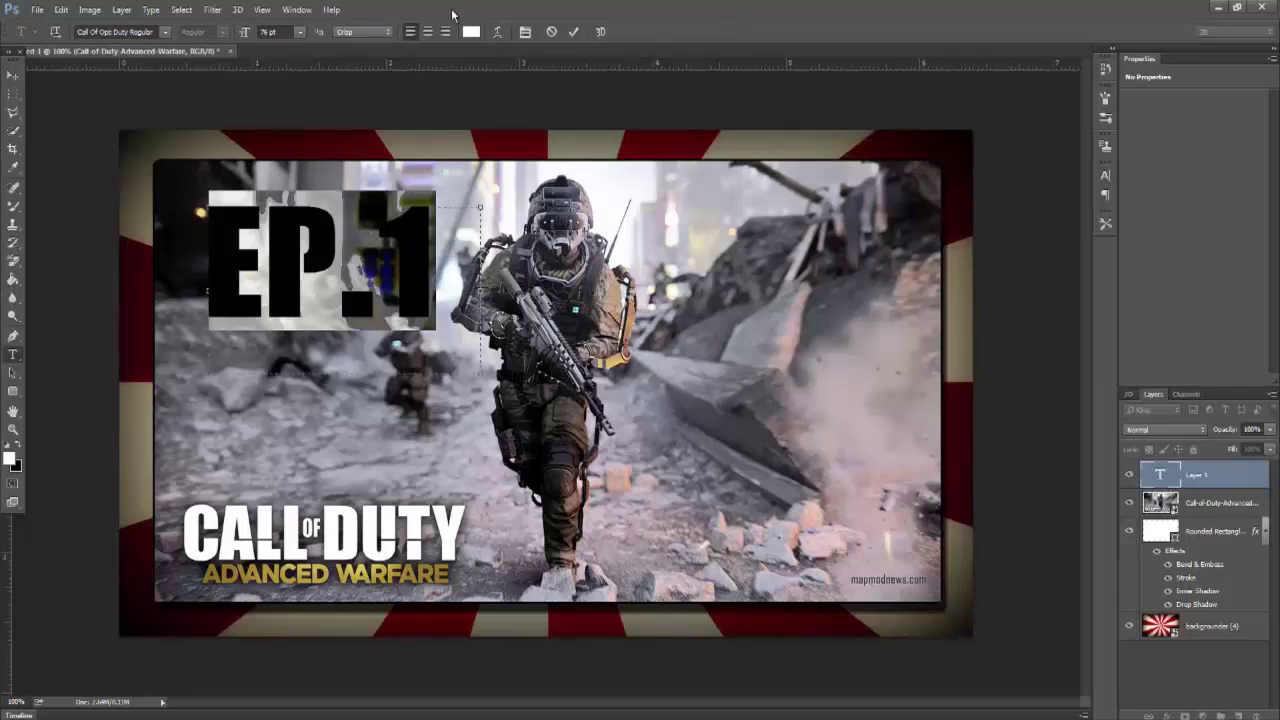
pyautogui.click(12, 75)
pyautogui.moveTo(52, 310); pyautogui.dragTo(62, 395)
# - Resize the EP.1 text to 60 pt and nudge it into place
pyautogui.click(12, 355)
pyautogui.click(277, 335)
pyautogui.hotkey('ctrl', 'a')
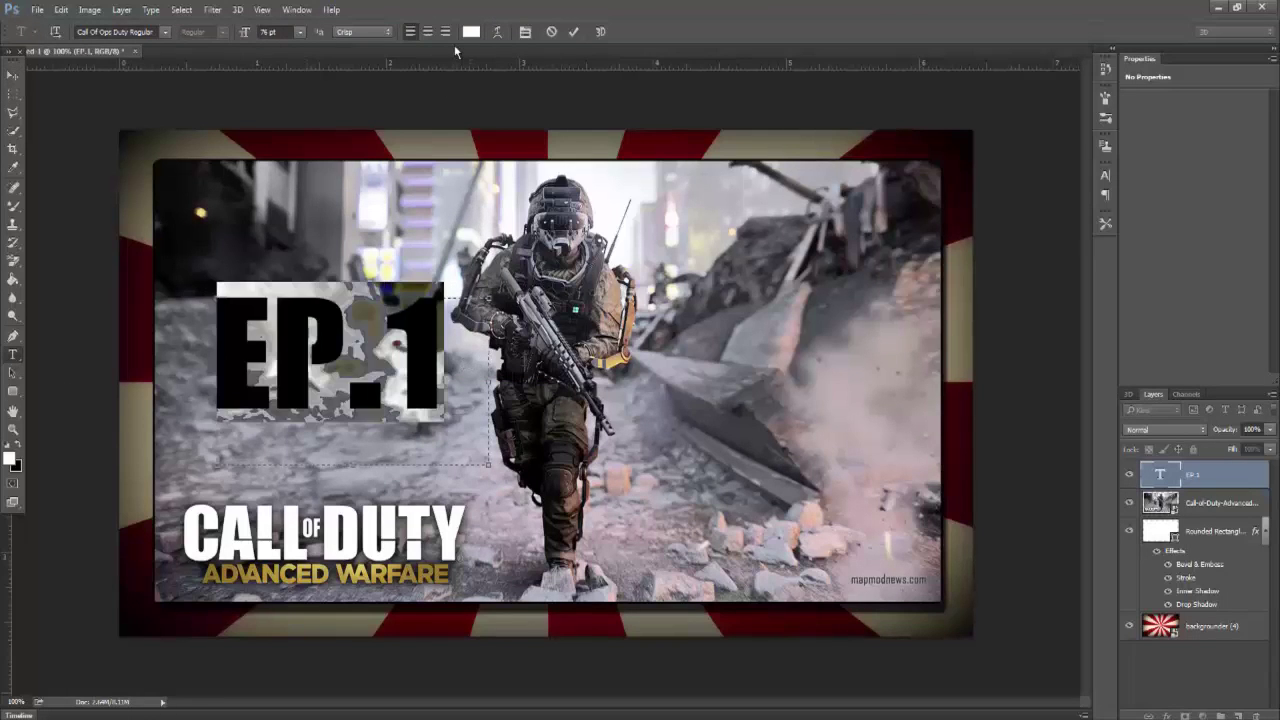
pyautogui.click(299, 31)
pyautogui.click(290, 250)
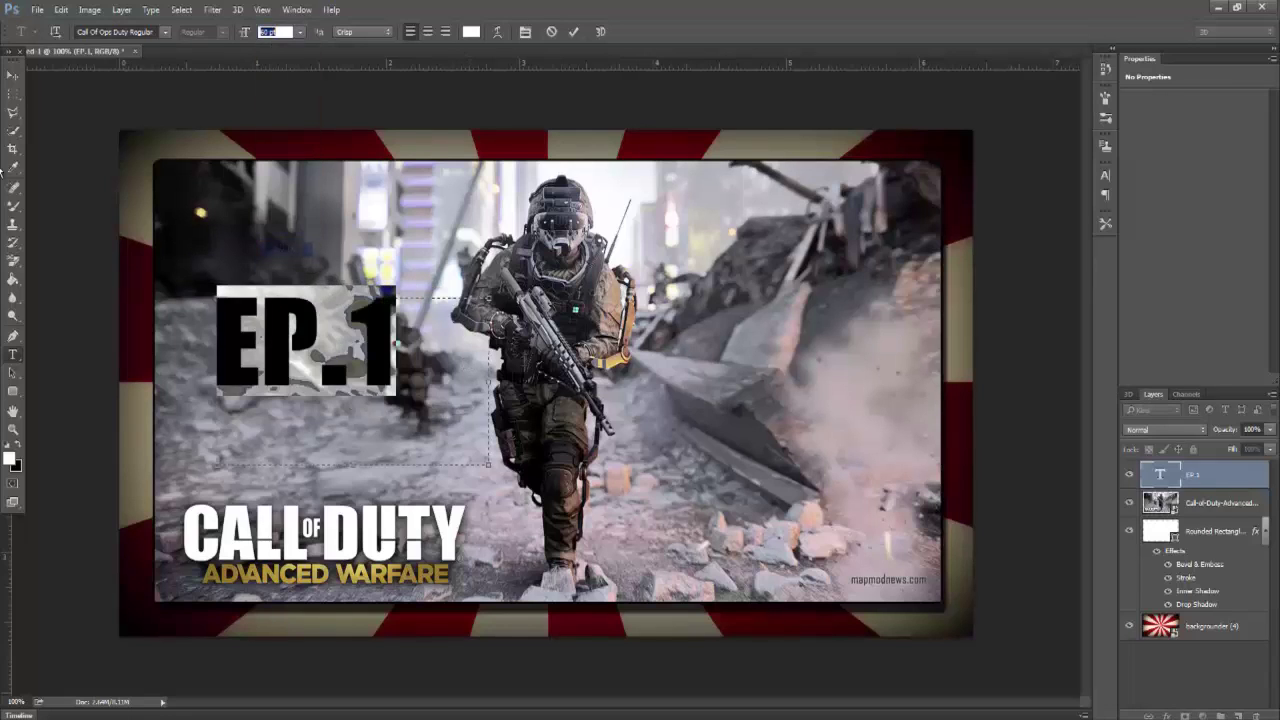
pyautogui.click(16, 75)
pyautogui.moveTo(382, 360); pyautogui.dragTo(381, 360)
# - Give EP.1 a deeper bevel and emboss with contour, leaving texture off
pyautogui.doubleClick(1241, 483)
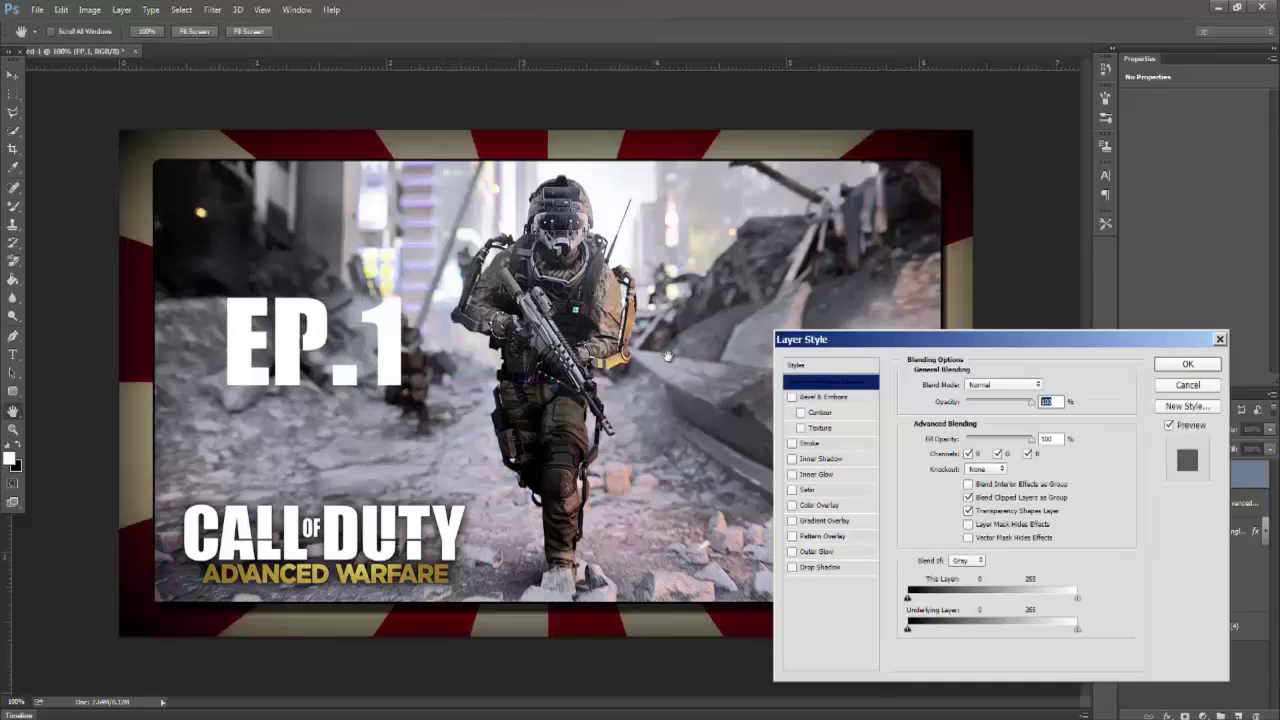
pyautogui.click(801, 412)
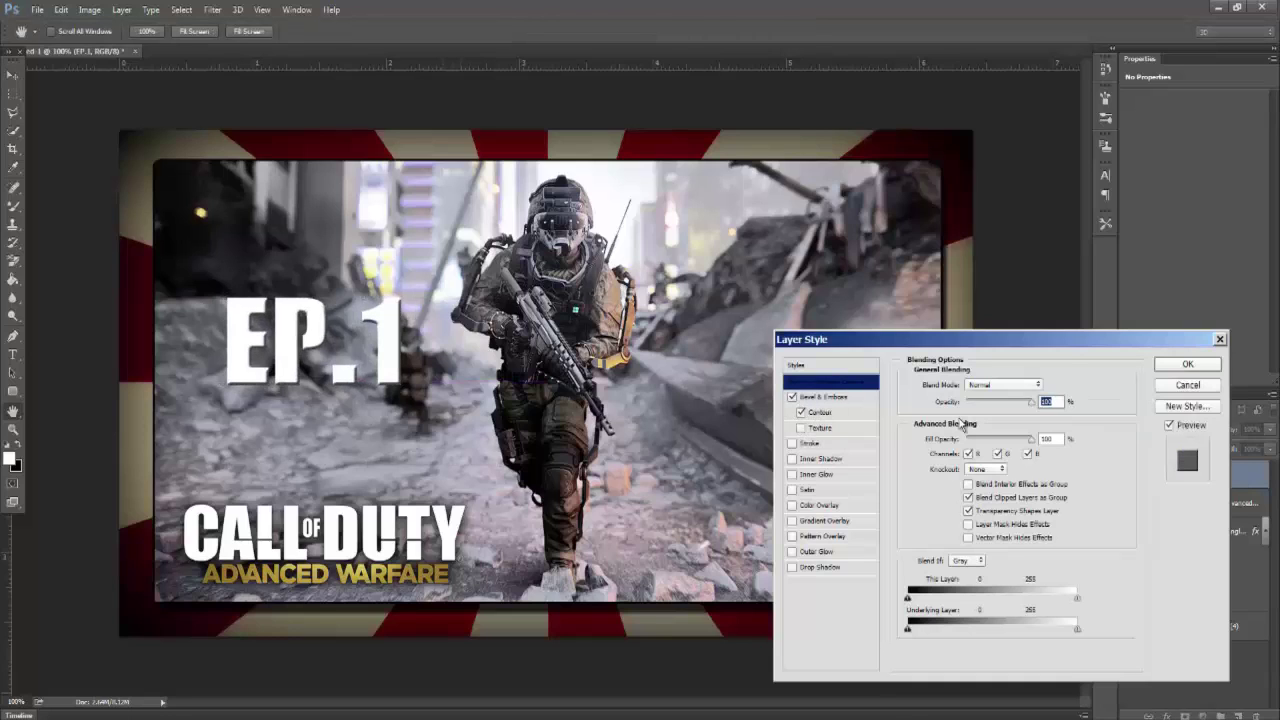
pyautogui.click(835, 397)
pyautogui.moveTo(966, 424); pyautogui.dragTo(966, 427)
pyautogui.click(816, 429)
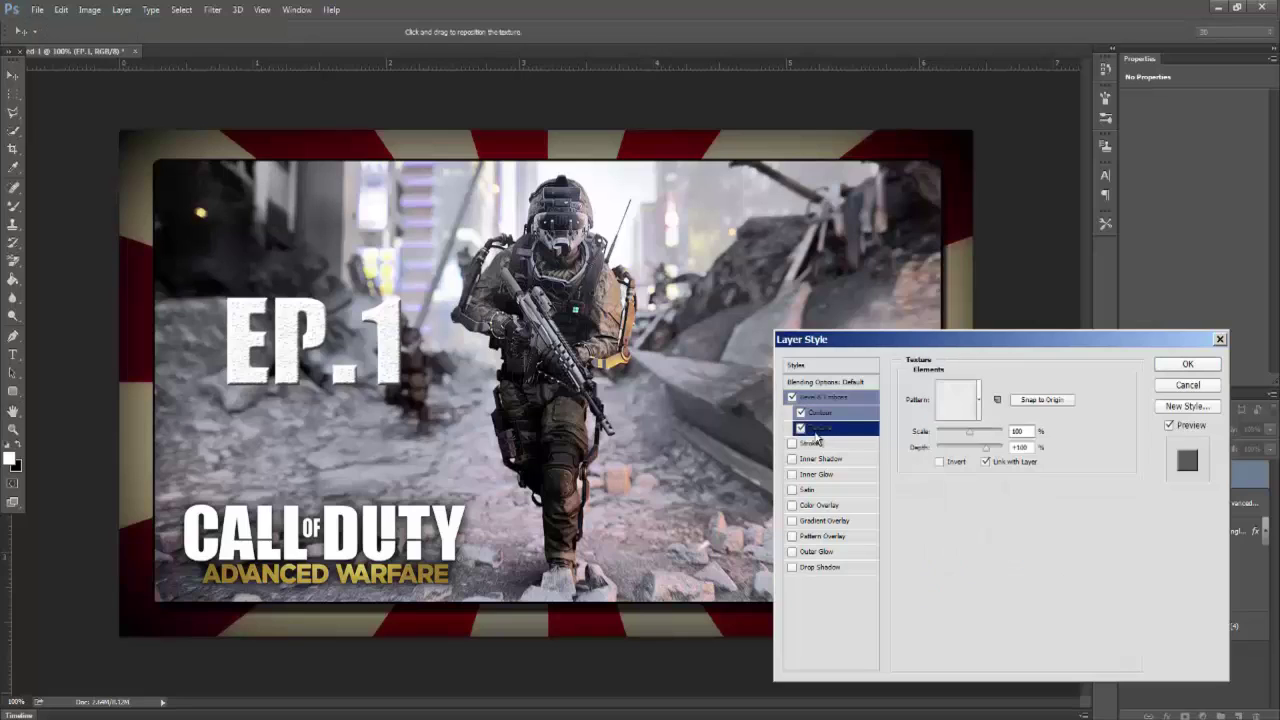
pyautogui.click(801, 428)
# - Add a dark stroke, a 15% inner shadow and a drop shadow to EP.1
pyautogui.click(792, 443)
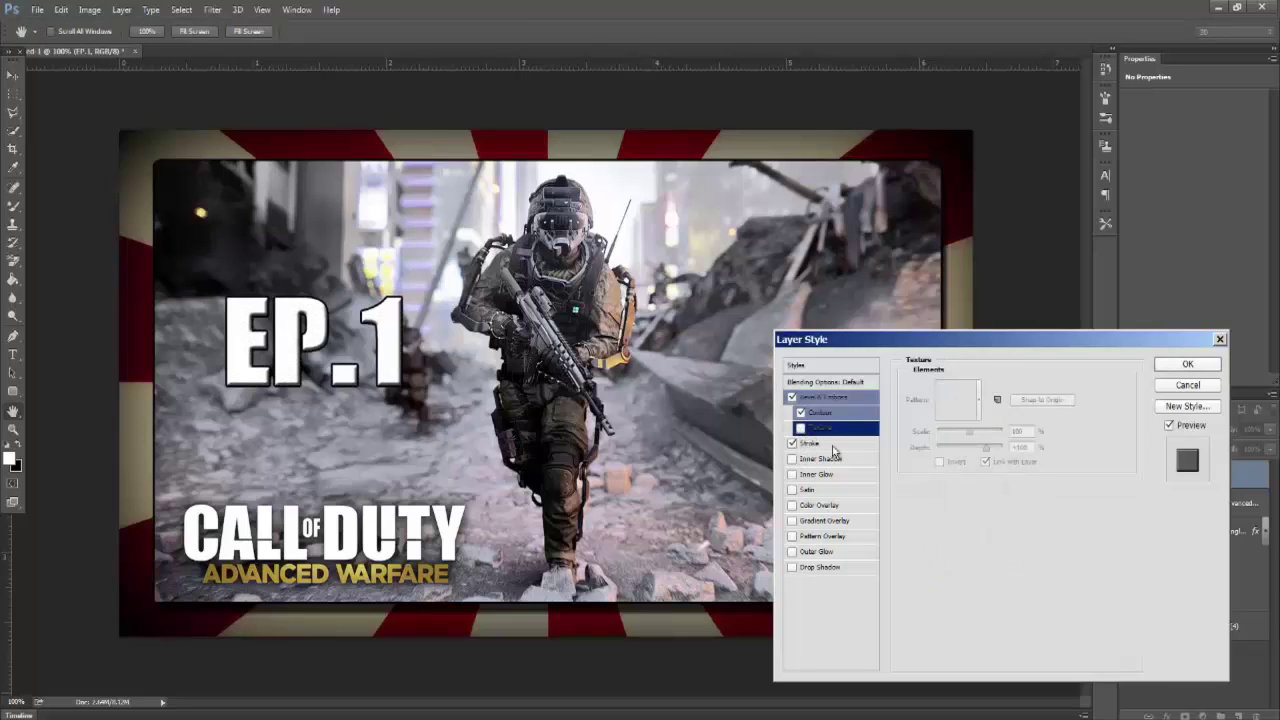
pyautogui.click(792, 459)
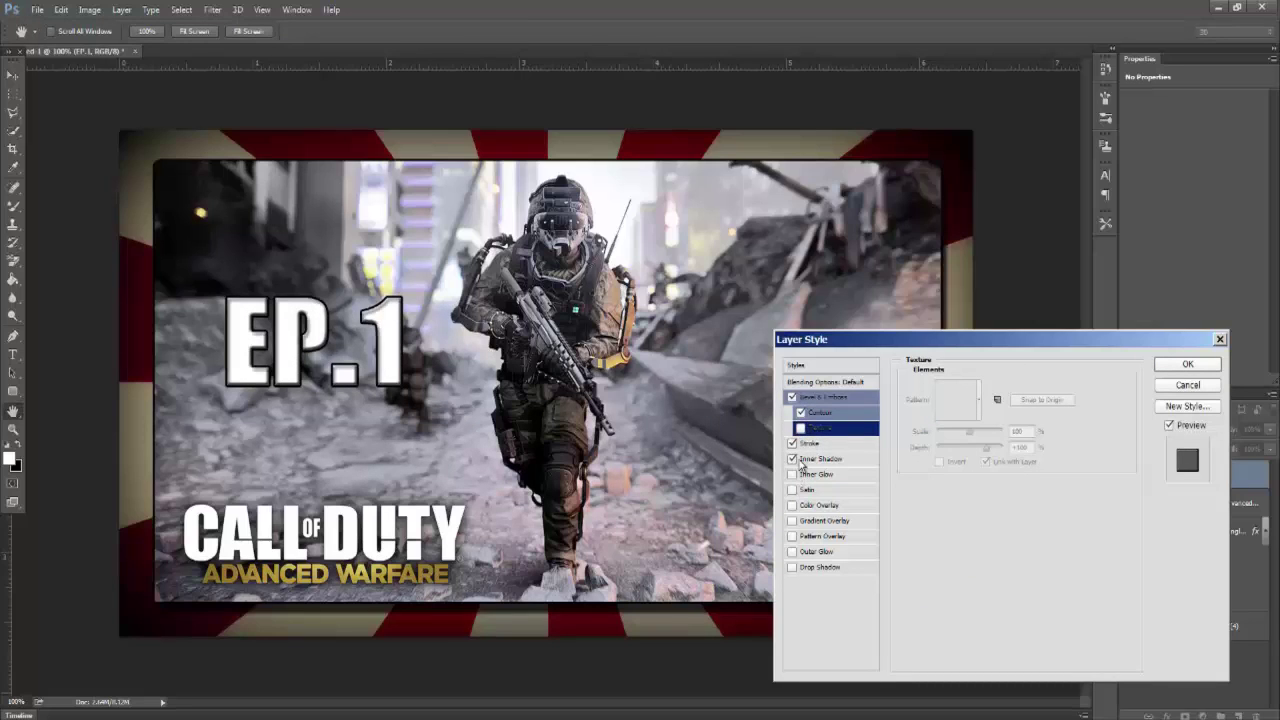
pyautogui.click(810, 443)
pyautogui.click(816, 459)
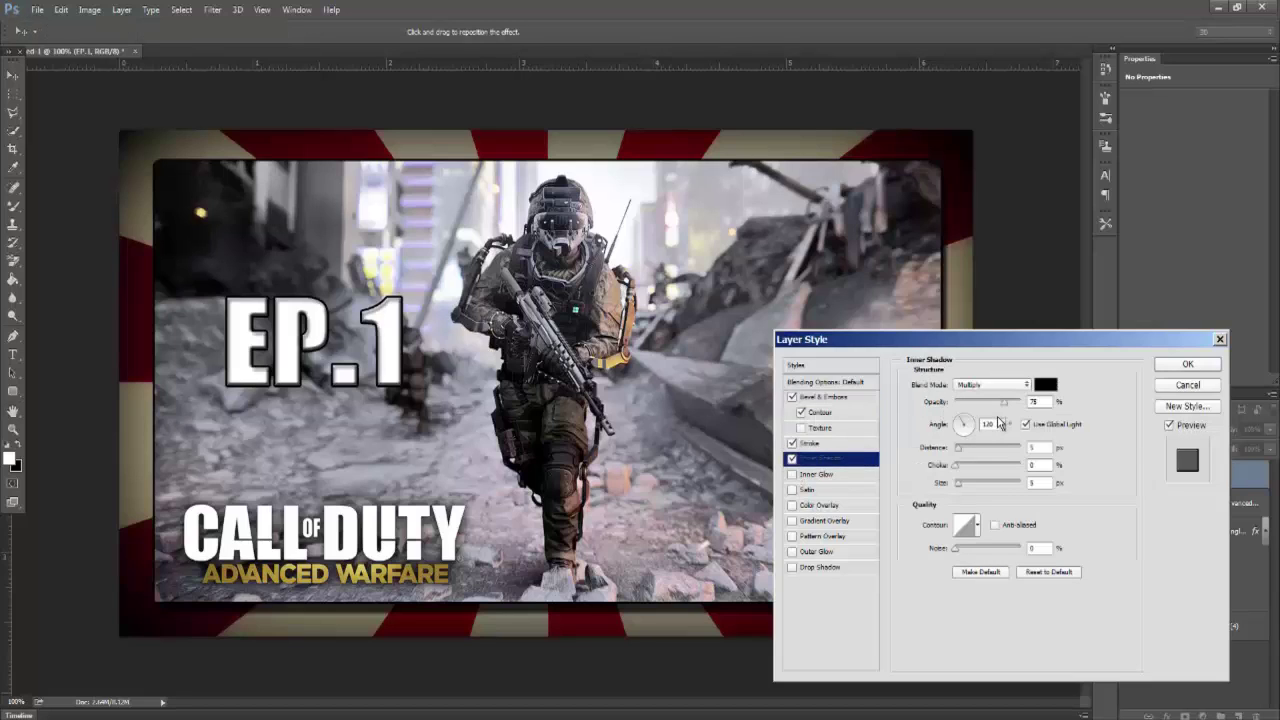
pyautogui.moveTo(1005, 404); pyautogui.dragTo(964, 411)
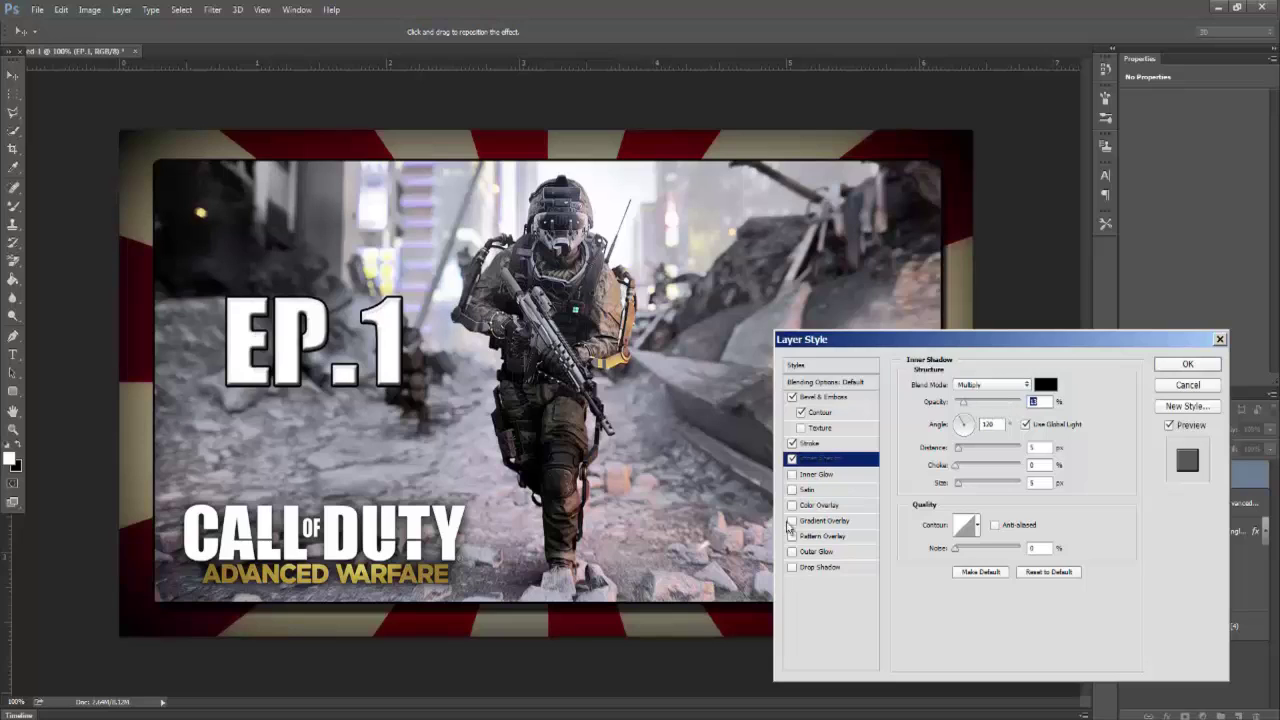
pyautogui.click(815, 568)
pyautogui.moveTo(960, 455)
pyautogui.mouseDown()
pyautogui.moveTo(975, 452)
pyautogui.moveTo(963, 452)
pyautogui.mouseUp()
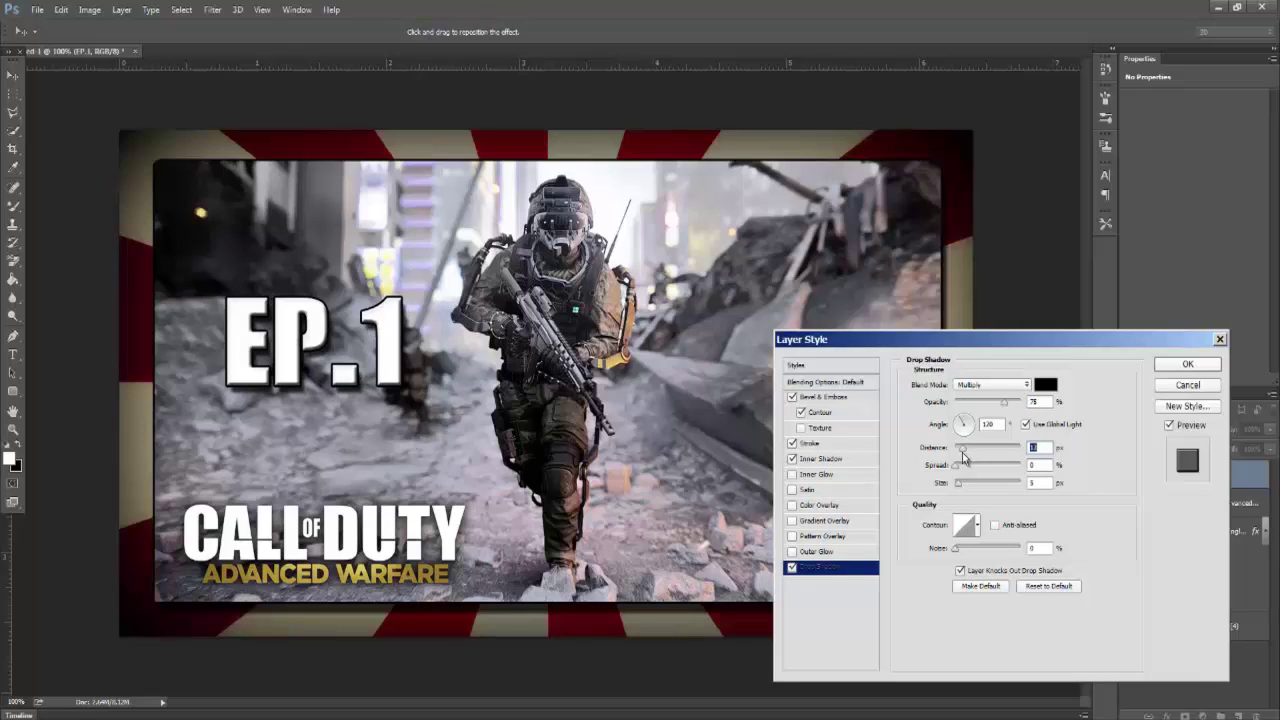
# - Add a transparent striped gradient overlay at about 75% opacity to EP.1 and apply
pyautogui.click(792, 521)
pyautogui.click(838, 520)
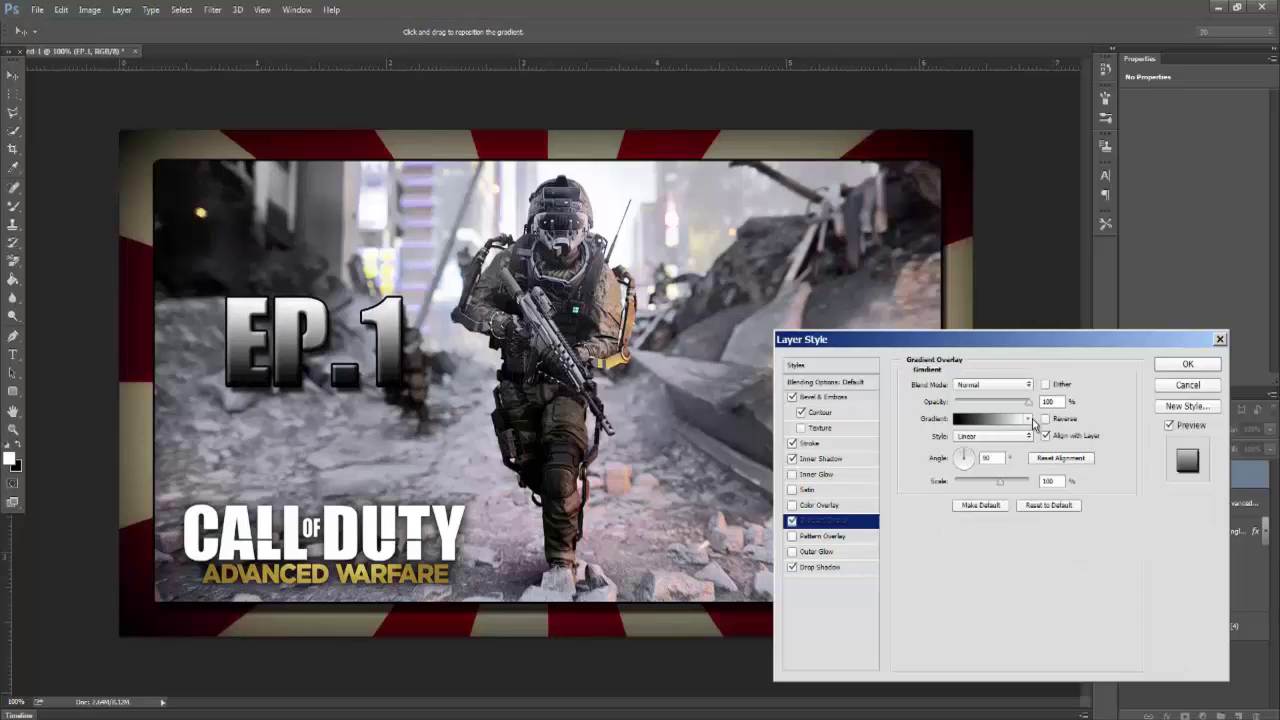
pyautogui.click(1028, 418)
pyautogui.click(997, 494)
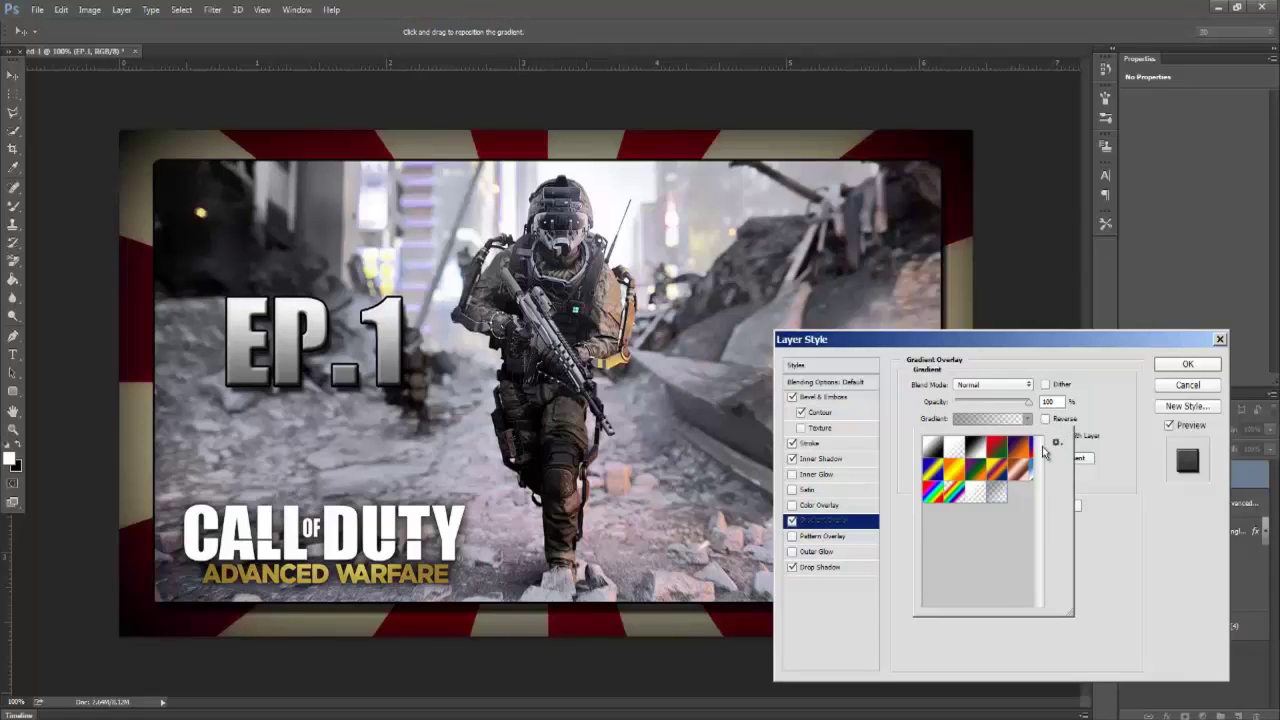
pyautogui.click(1024, 408)
pyautogui.moveTo(1026, 400); pyautogui.dragTo(1010, 400)
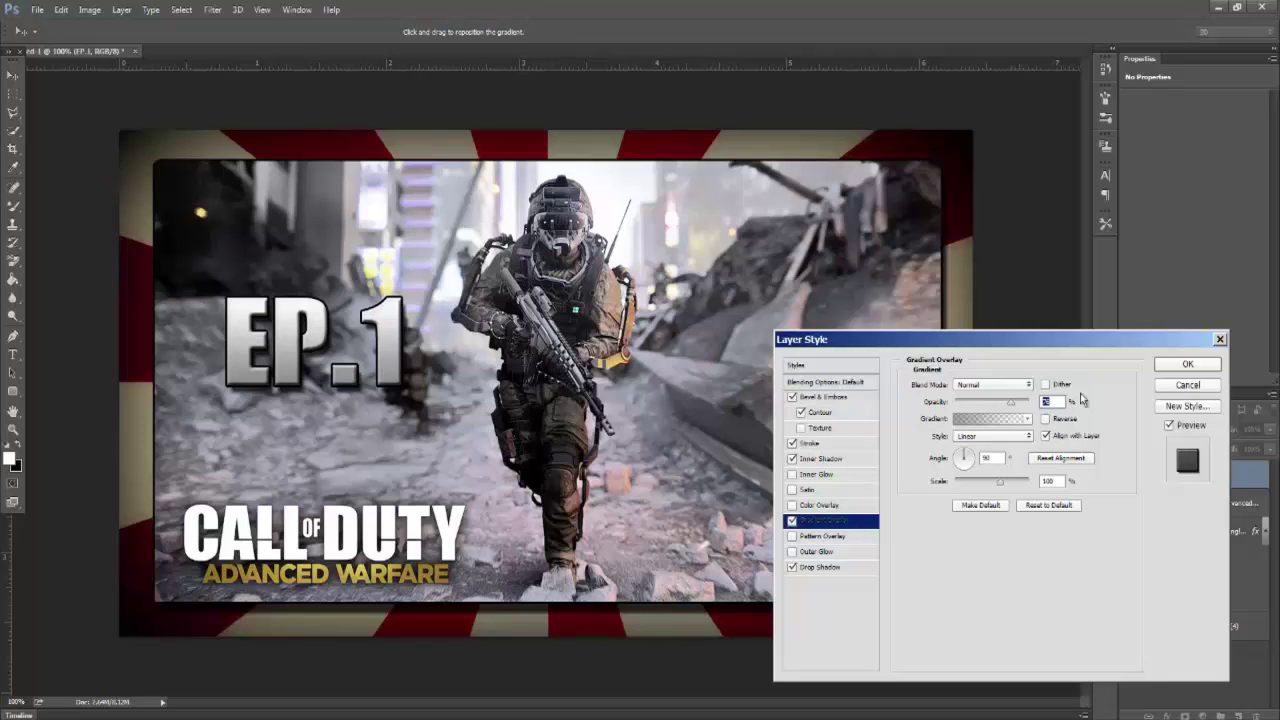
pyautogui.click(1187, 365)
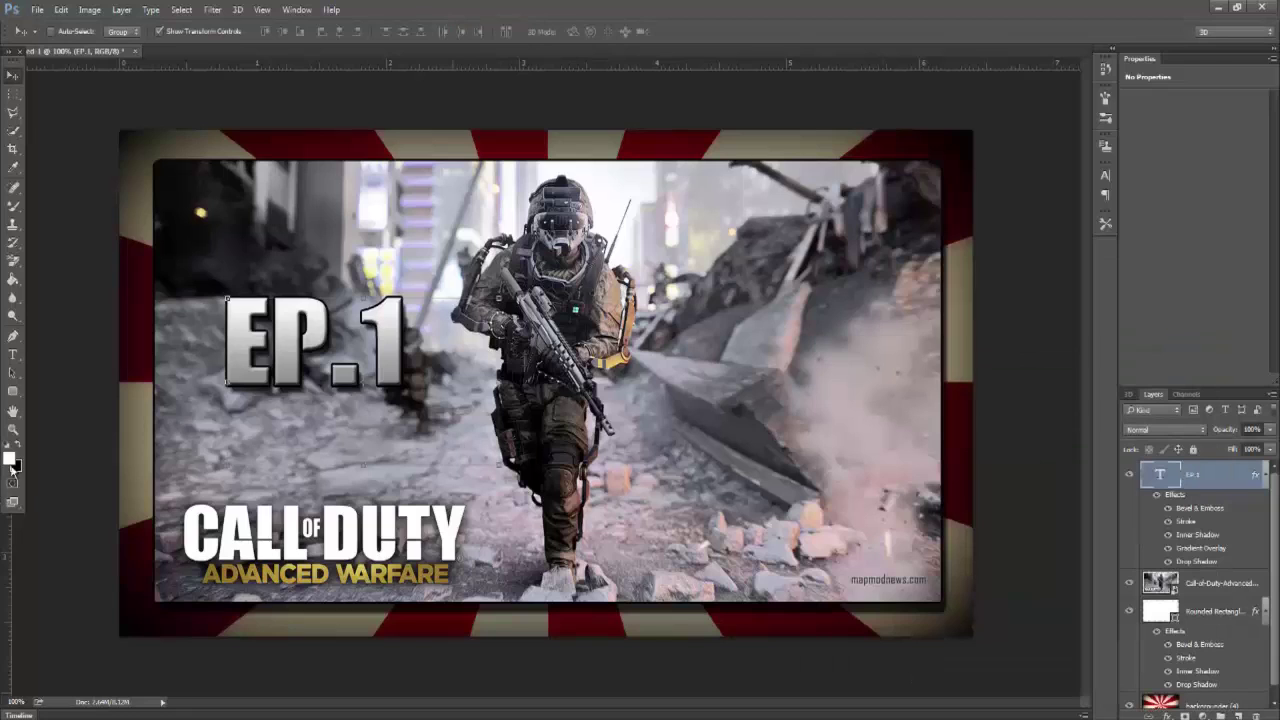
# - Draw a white circle with the Ellipse Tool and move it up behind EP.1
pyautogui.click(13, 392)
pyautogui.rightClick(13, 392)
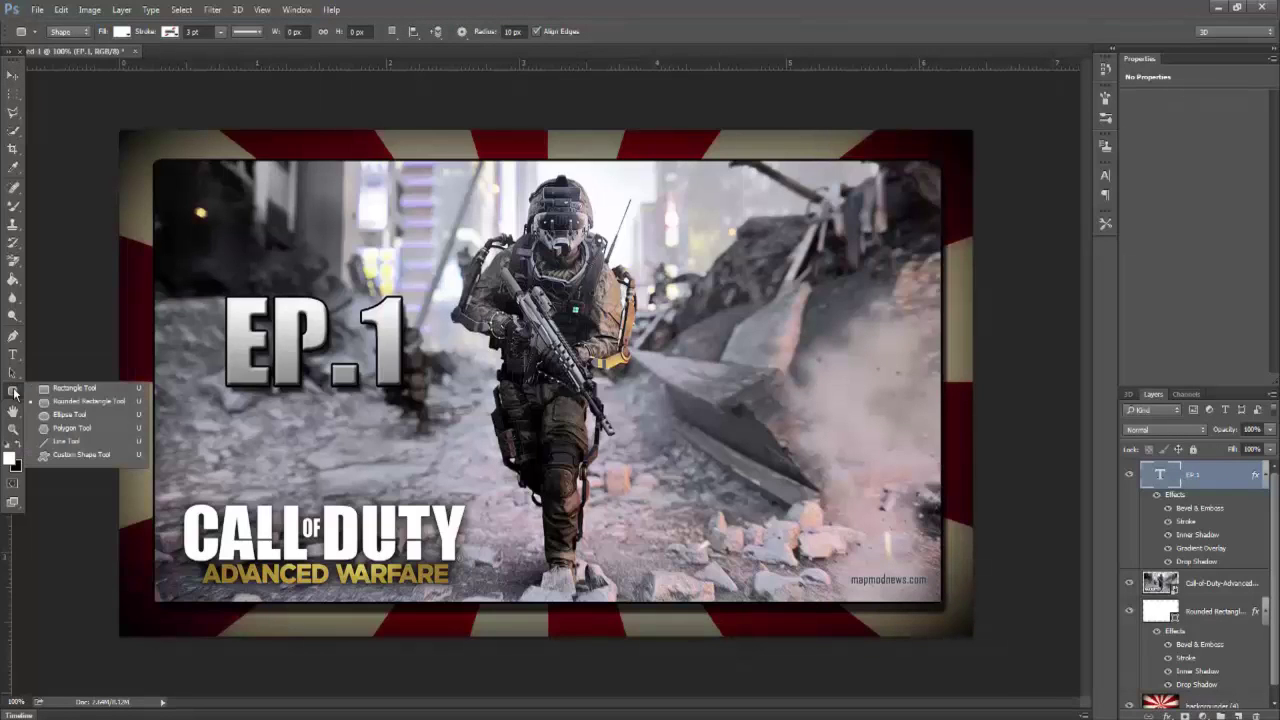
pyautogui.click(88, 414)
pyautogui.moveTo(210, 275); pyautogui.dragTo(427, 488)
pyautogui.press('v')
pyautogui.moveTo(333, 364); pyautogui.dragTo(329, 321)
# - Bring EP.1 above the circle, centre it, and open the Crap image folder
pyautogui.click(1217, 513)
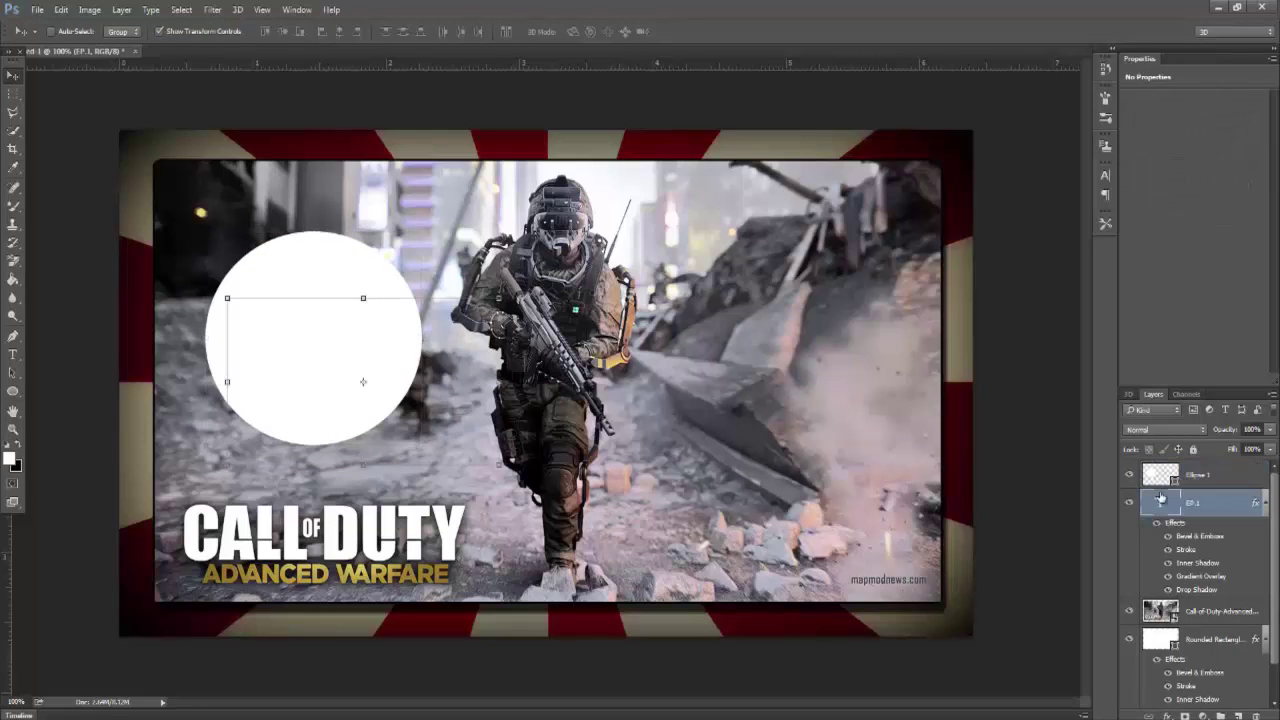
pyautogui.hotkey('ctrl', ']')
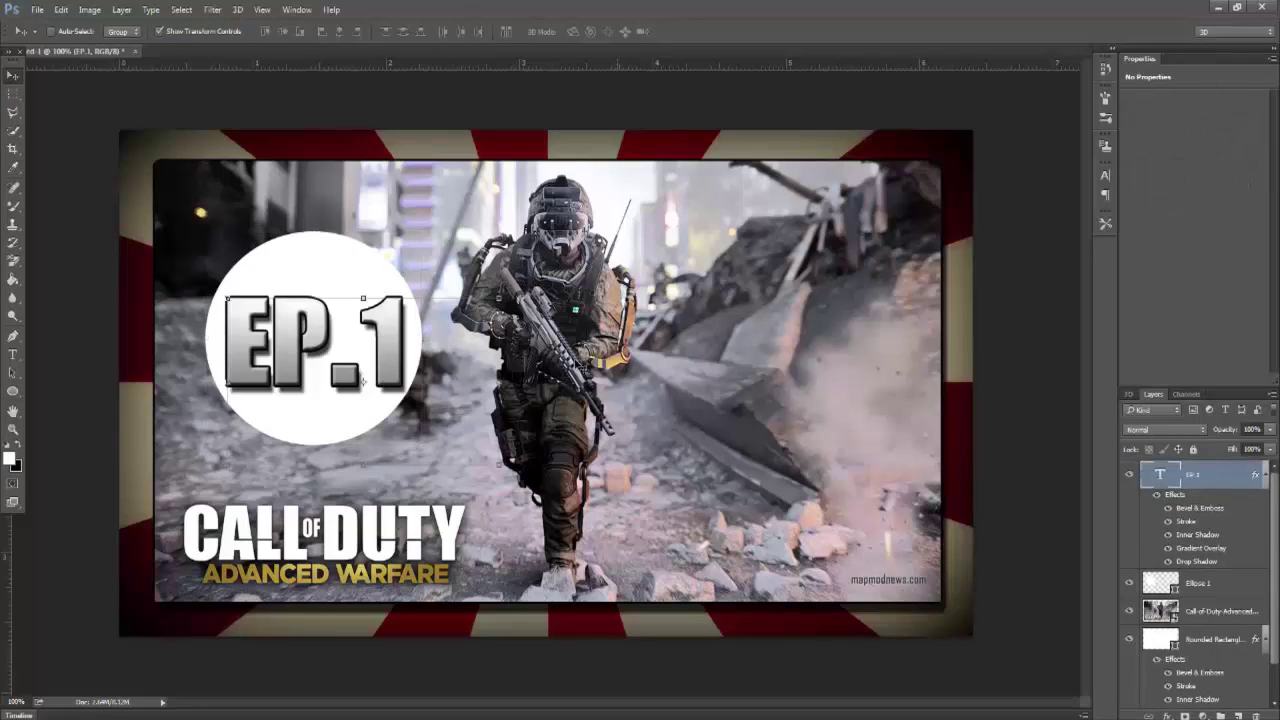
pyautogui.moveTo(381, 351); pyautogui.dragTo(376, 346)
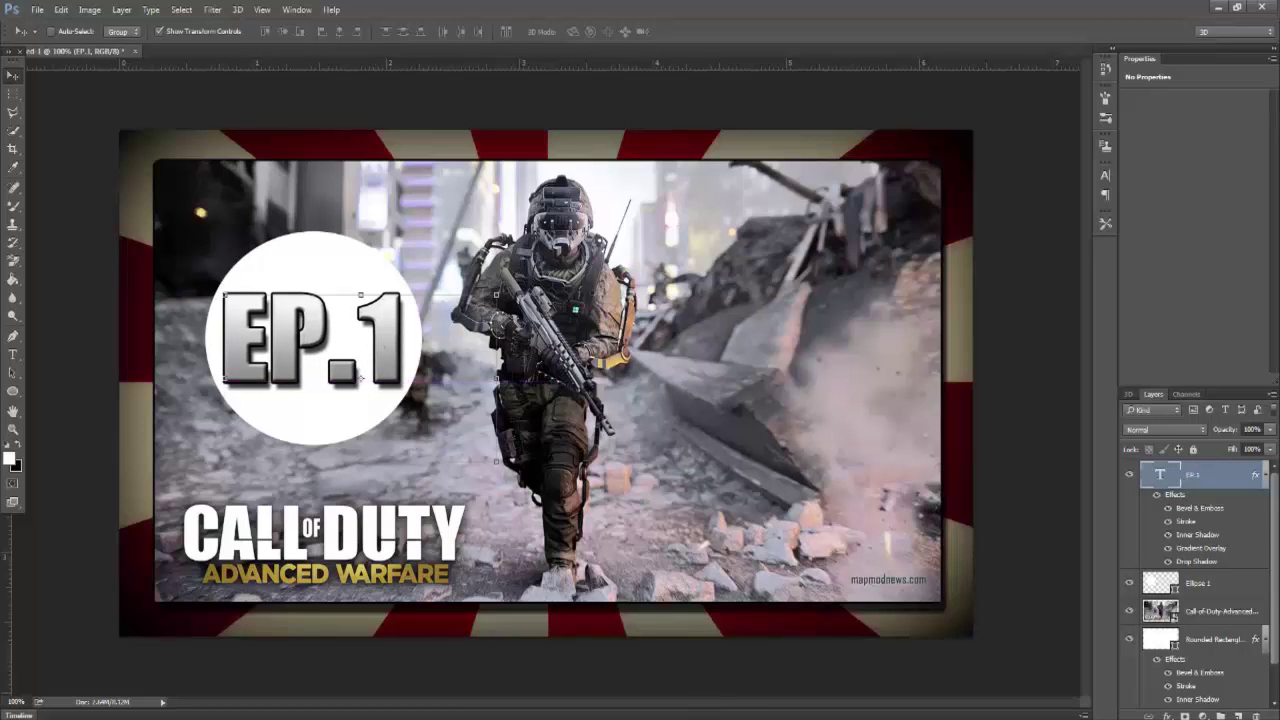
pyautogui.click(90, 716)
# - Place the futurist circle art and scale it into a ring around the white circle
pyautogui.scroll(10, 1018, 452)
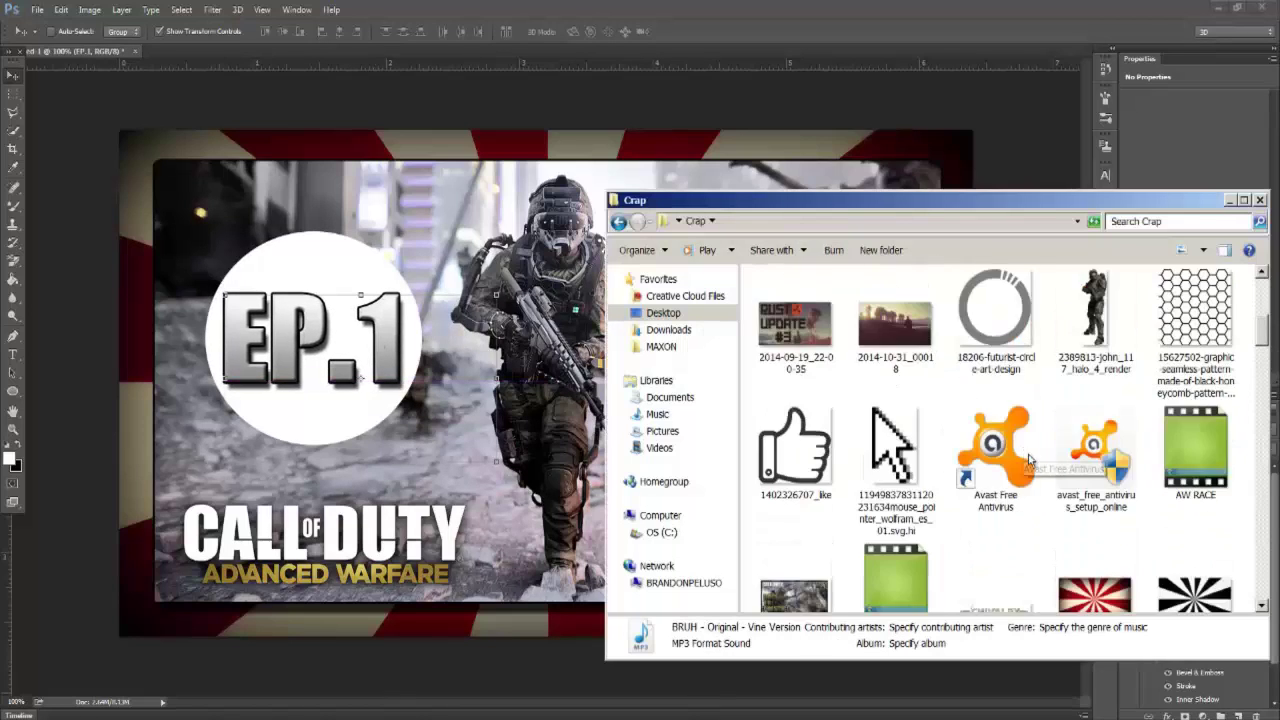
pyautogui.scroll(-3, 1020, 492)
pyautogui.moveTo(1005, 525); pyautogui.dragTo(669, 430)
pyautogui.moveTo(540, 380); pyautogui.dragTo(354, 346)
pyautogui.moveTo(600, 602); pyautogui.dragTo(452, 456)
pyautogui.moveTo(316, 216); pyautogui.dragTo(314, 202)
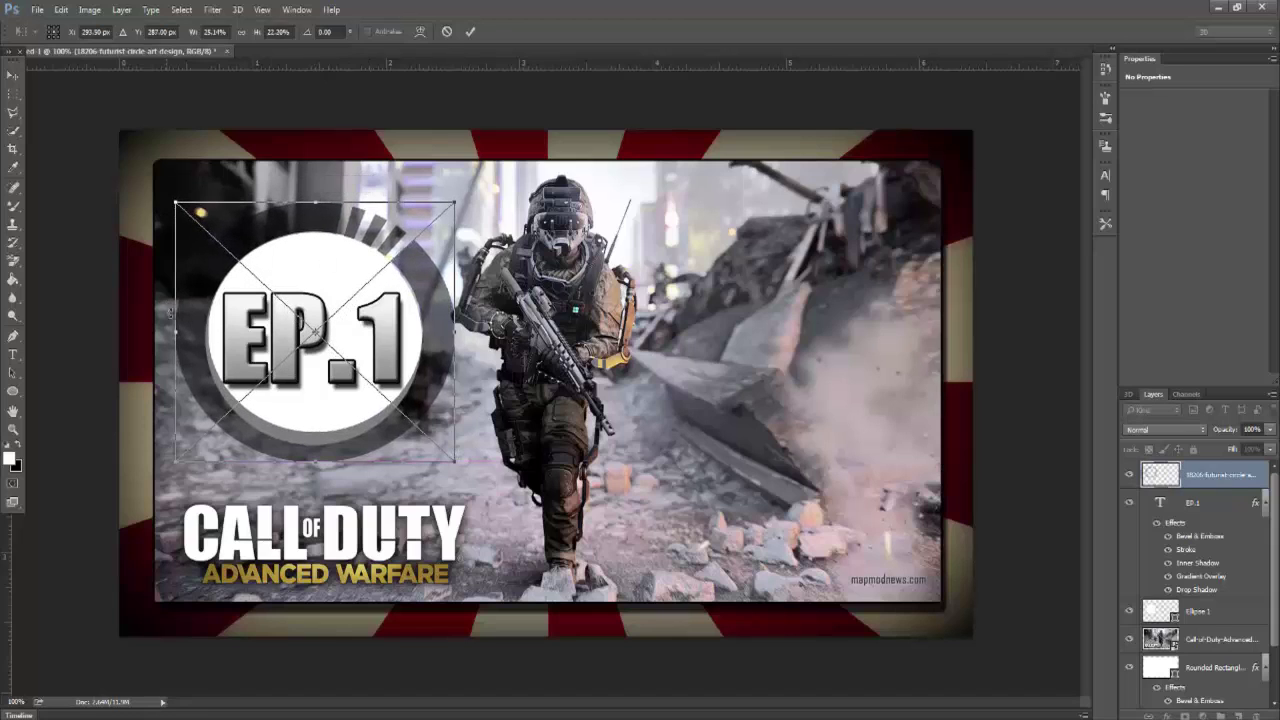
pyautogui.moveTo(175, 333); pyautogui.dragTo(171, 333)
pyautogui.moveTo(314, 463)
pyautogui.mouseDown()
pyautogui.moveTo(314, 452)
pyautogui.moveTo(314, 476)
pyautogui.mouseUp()
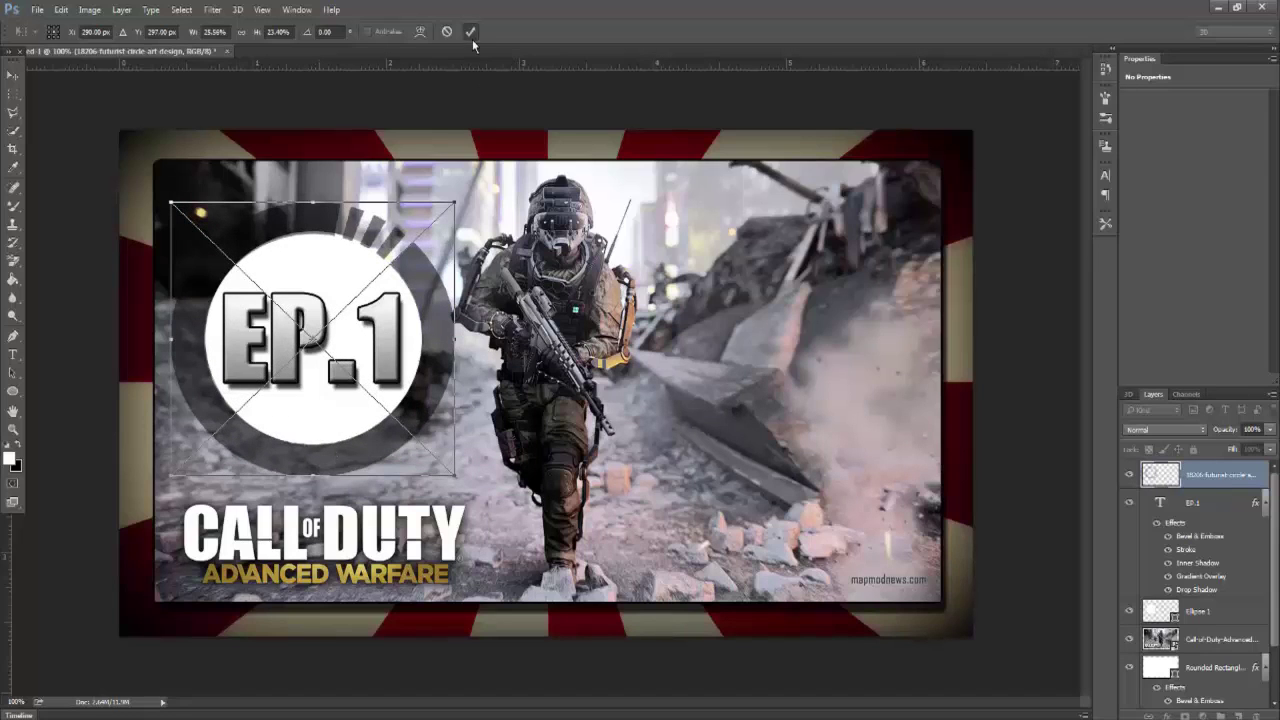
pyautogui.click(470, 31)
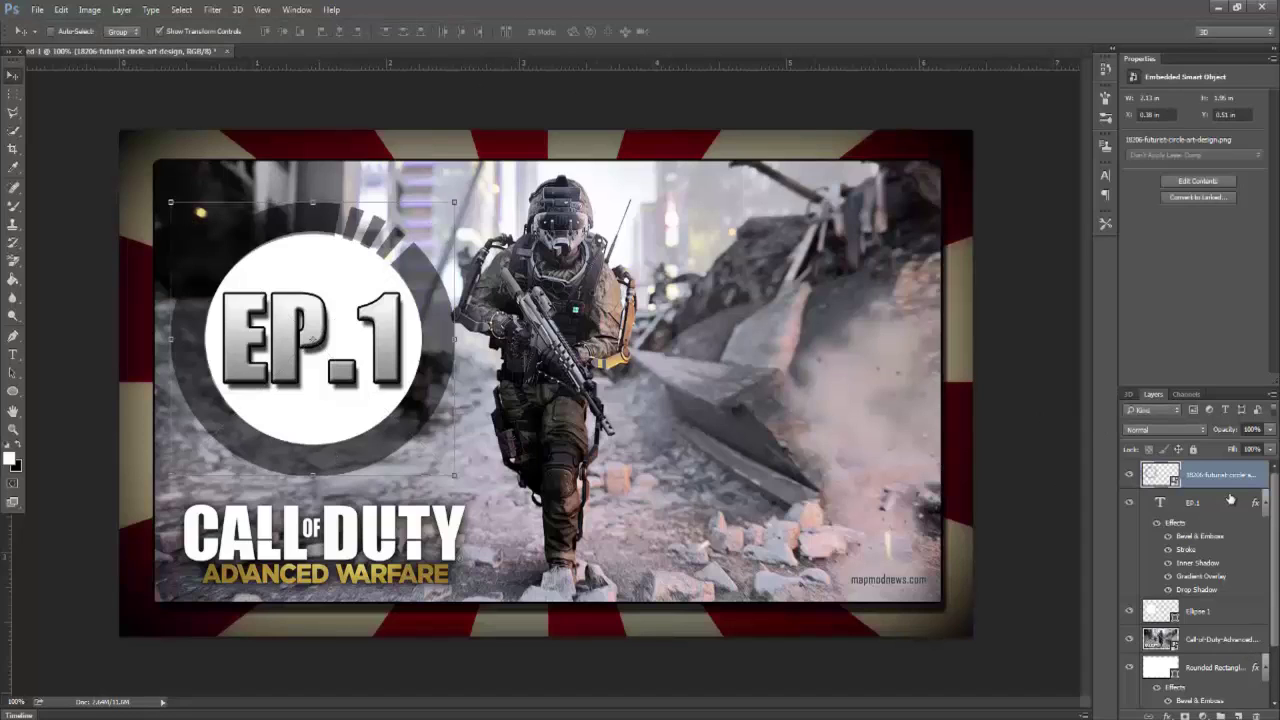
# - Fine-tune the ring size, then give the white circle a bevel and emboss with contour
pyautogui.moveTo(456, 200); pyautogui.dragTo(456, 198)
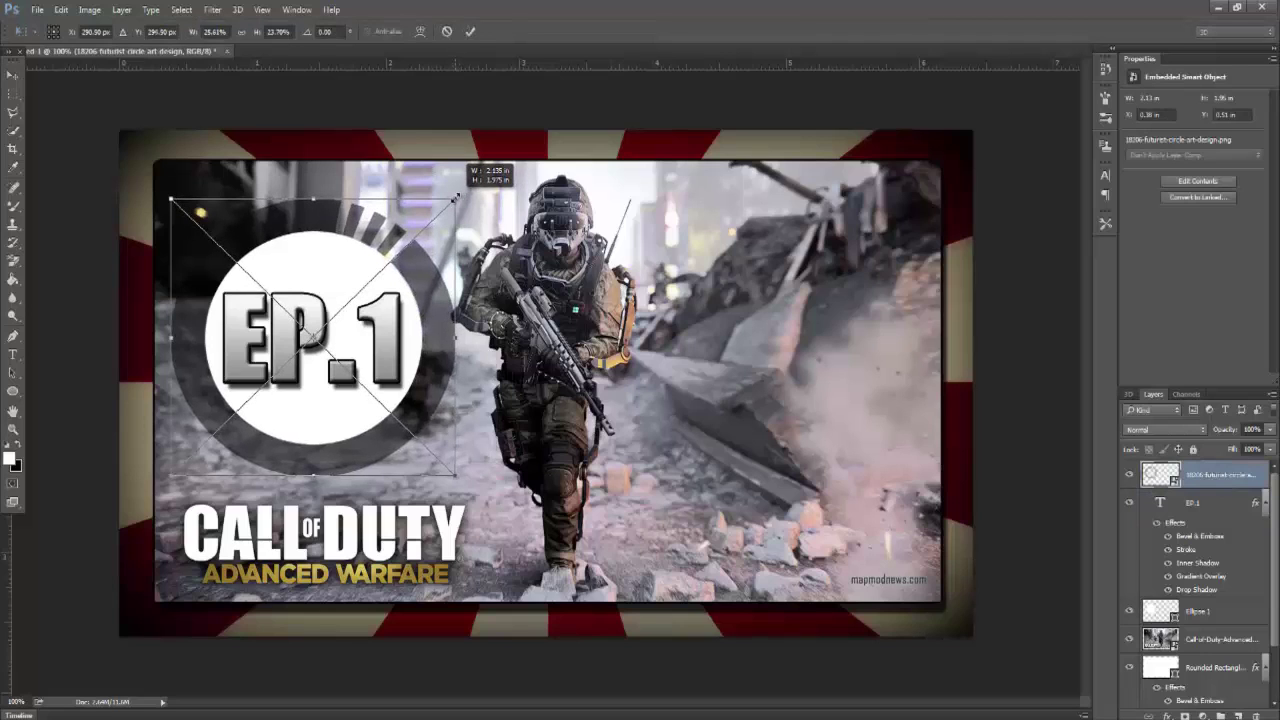
pyautogui.click(470, 31)
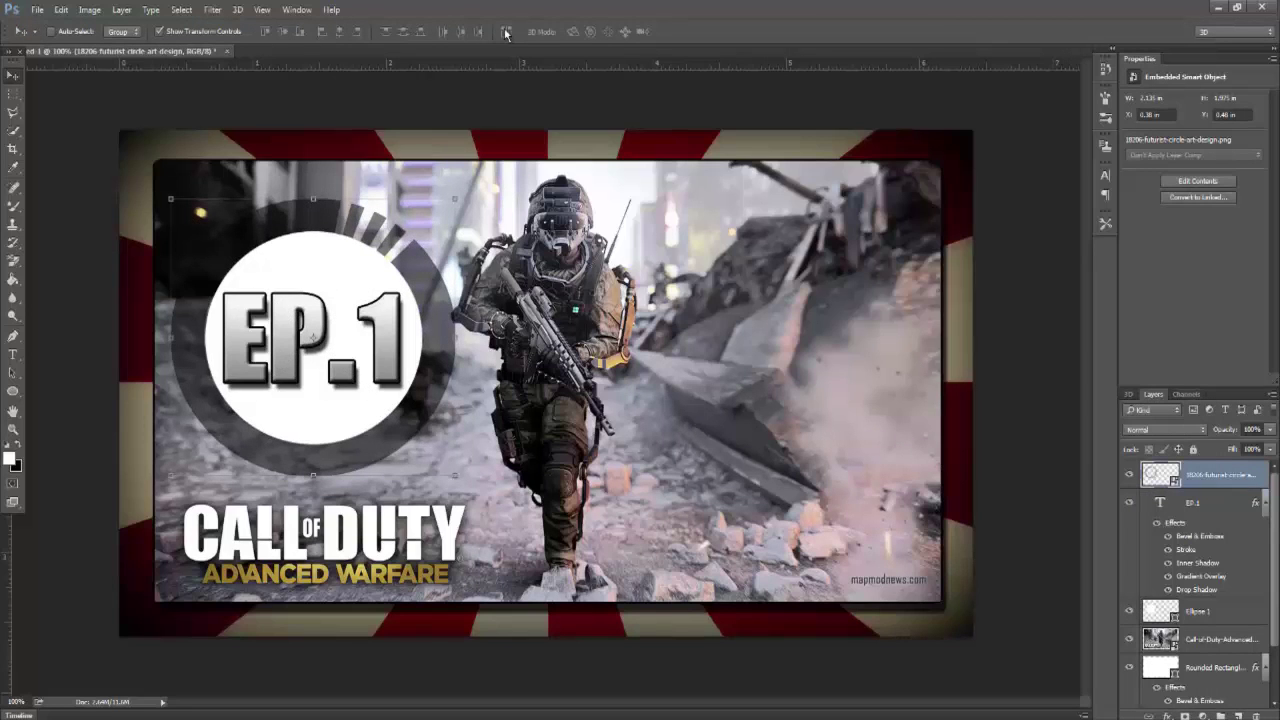
pyautogui.doubleClick(1235, 613)
pyautogui.click(793, 400)
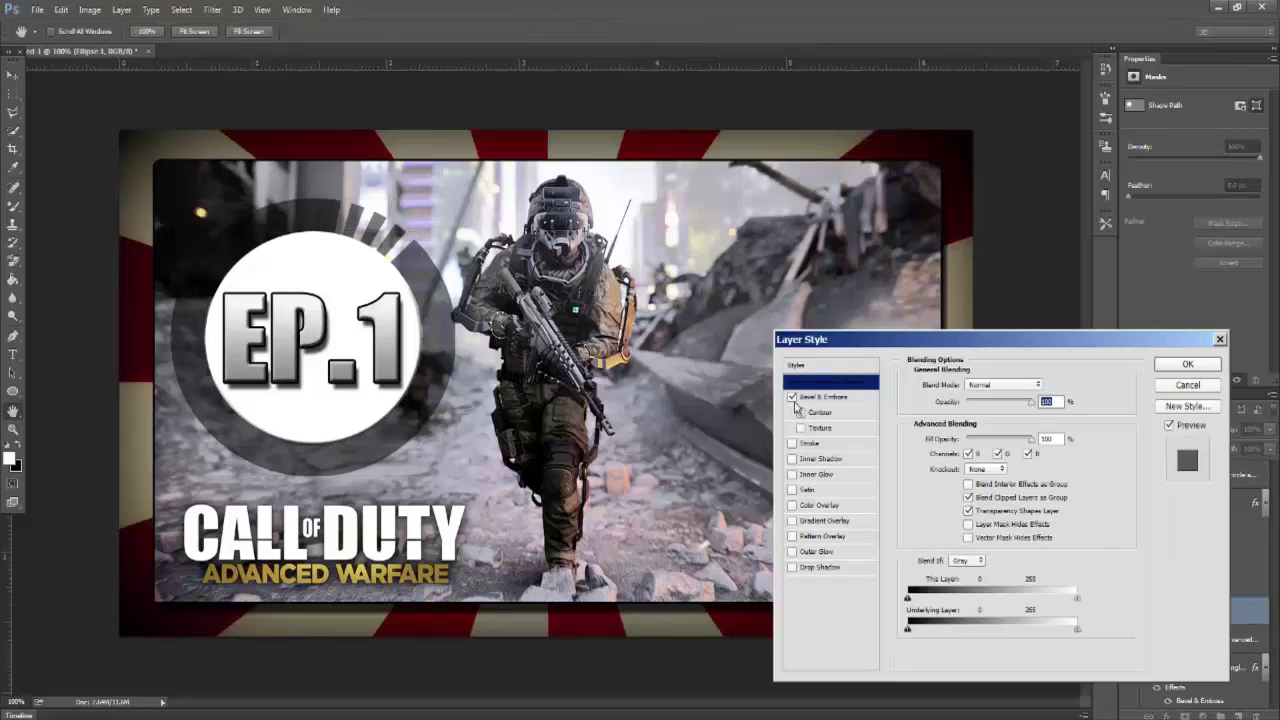
pyautogui.click(801, 413)
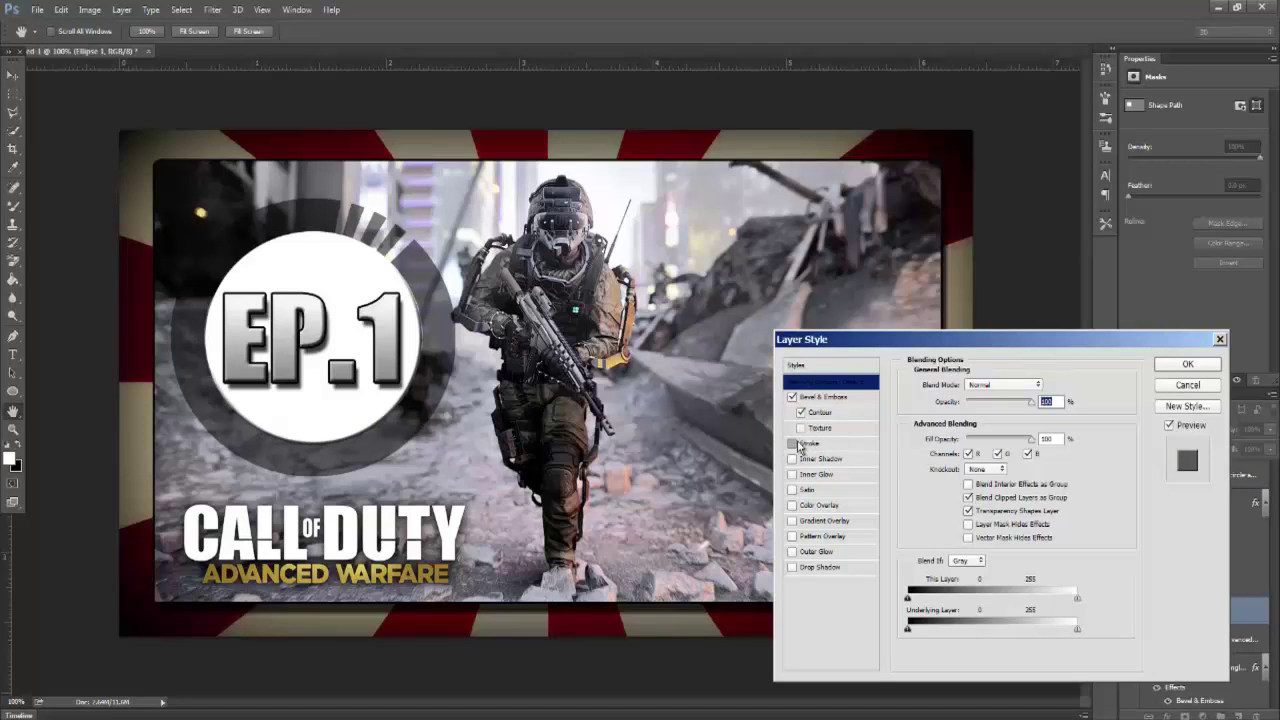
pyautogui.click(806, 443)
pyautogui.click(792, 443)
# - Add a drop shadow with greater distance to the white circle and apply its style
pyautogui.click(793, 567)
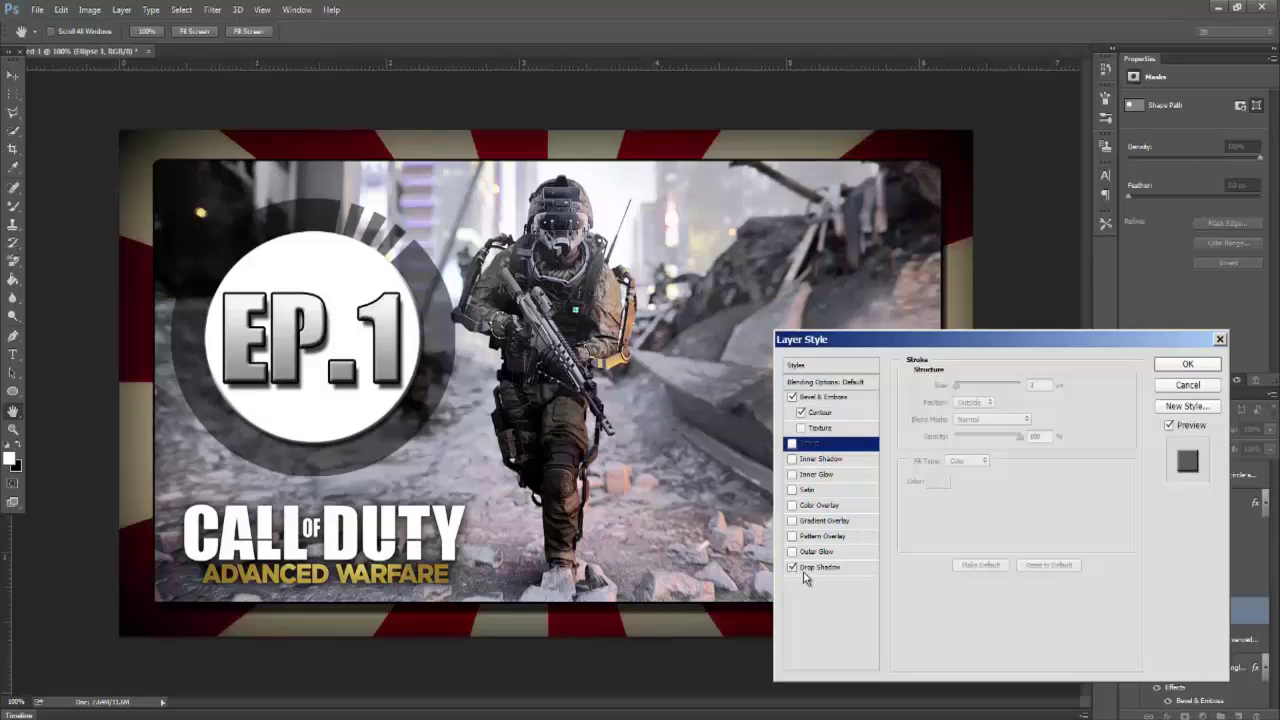
pyautogui.click(830, 567)
pyautogui.moveTo(957, 449)
pyautogui.mouseDown()
pyautogui.moveTo(975, 458)
pyautogui.moveTo(965, 466)
pyautogui.mouseUp()
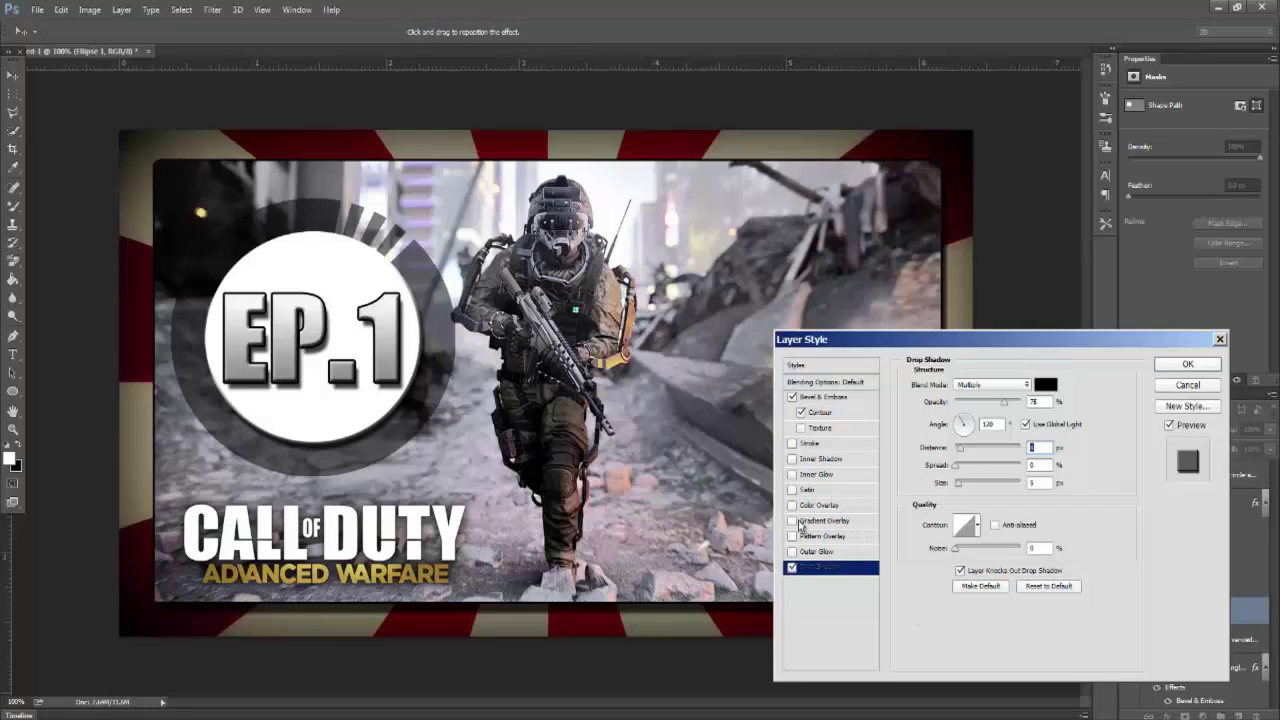
pyautogui.click(1173, 366)
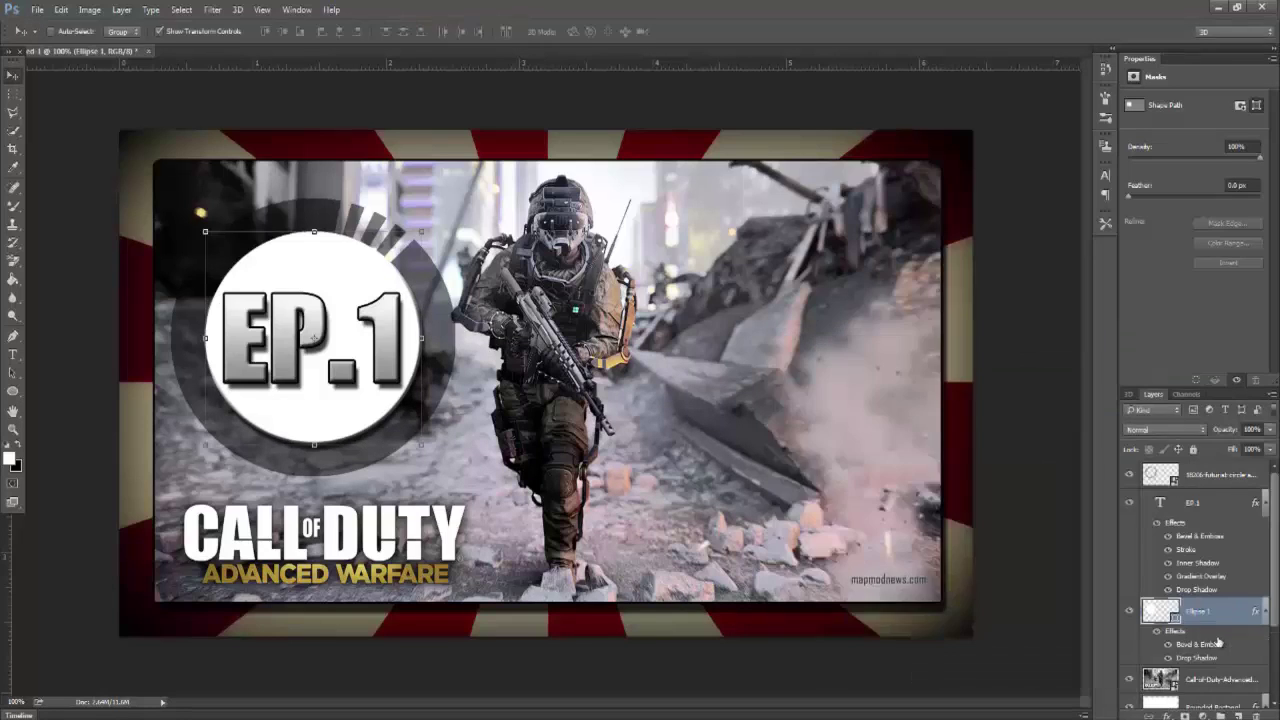
pyautogui.doubleClick(1222, 475)
# - Give the ring bevel and emboss, a drop shadow and a Transparent Stripes gradient overlay
pyautogui.doubleClick(1263, 481)
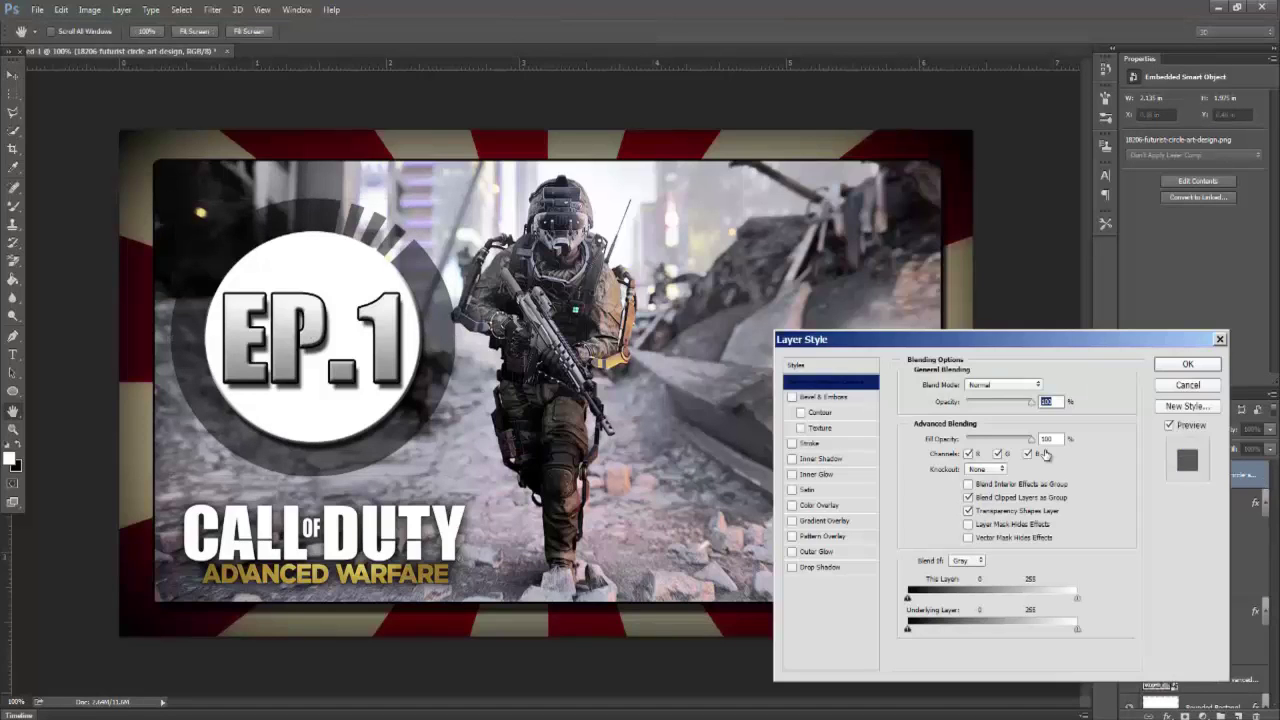
pyautogui.click(793, 398)
pyautogui.click(806, 400)
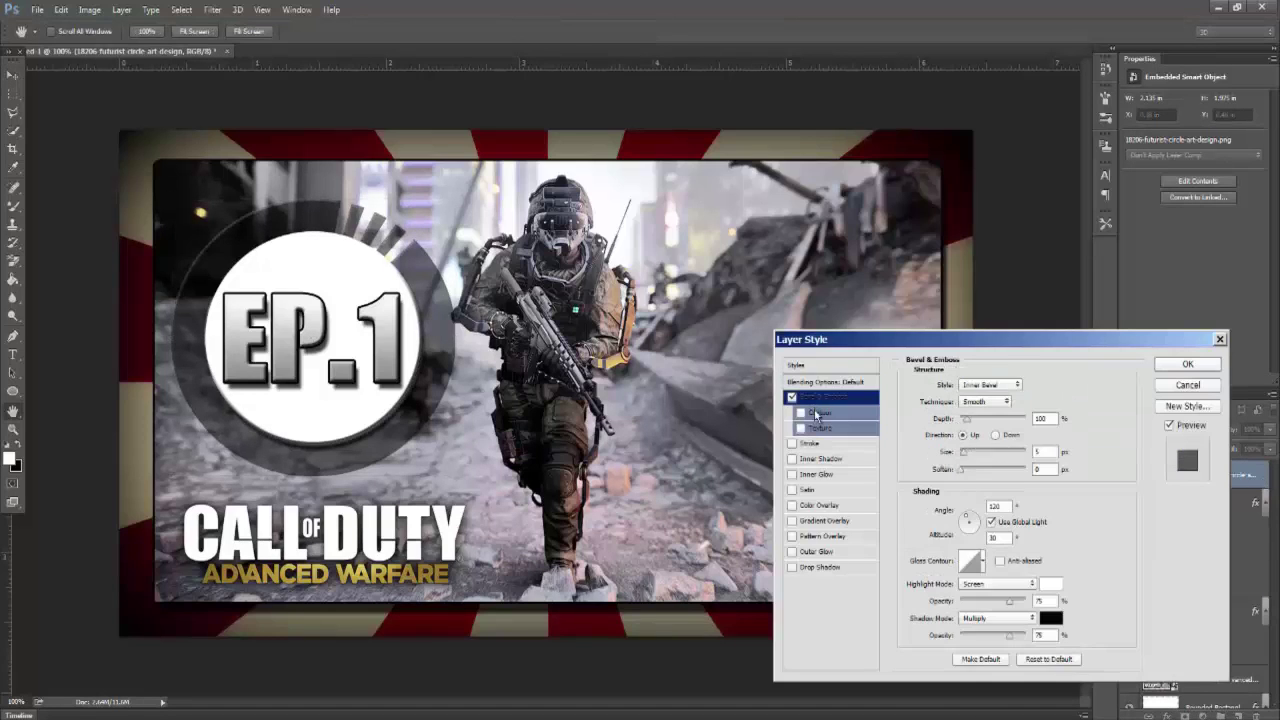
pyautogui.click(792, 443)
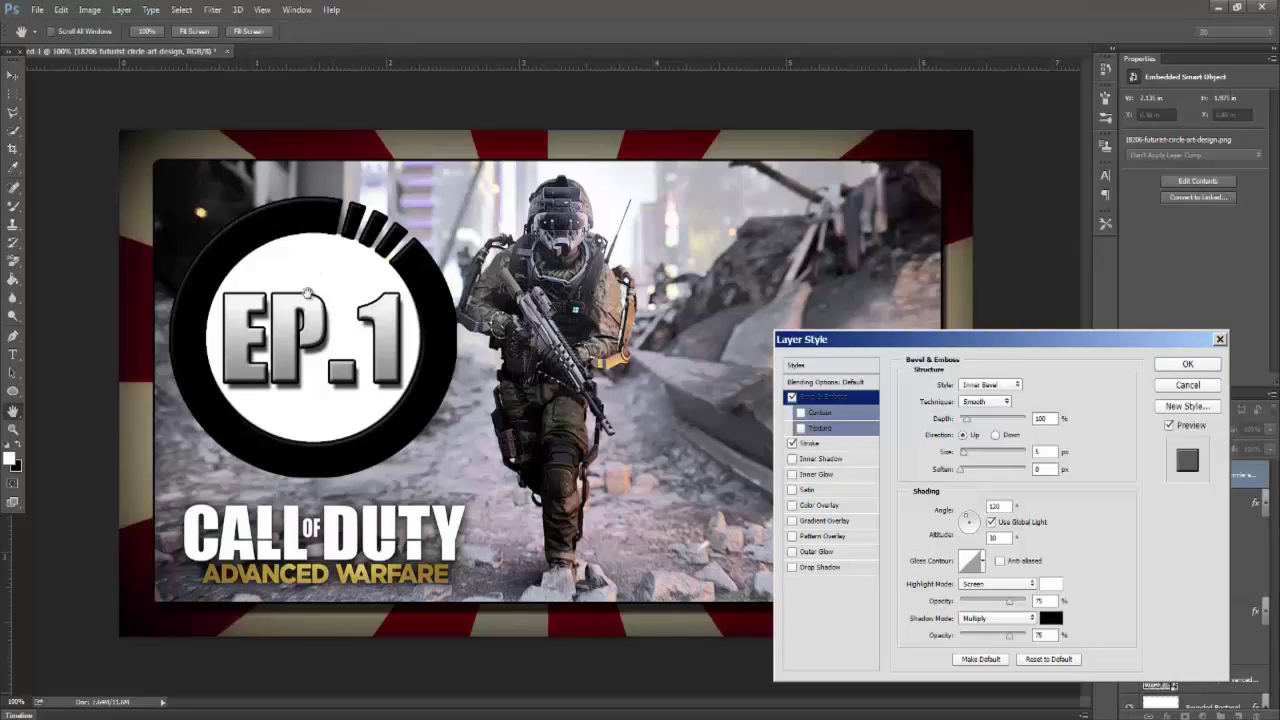
pyautogui.click(792, 443)
pyautogui.click(792, 567)
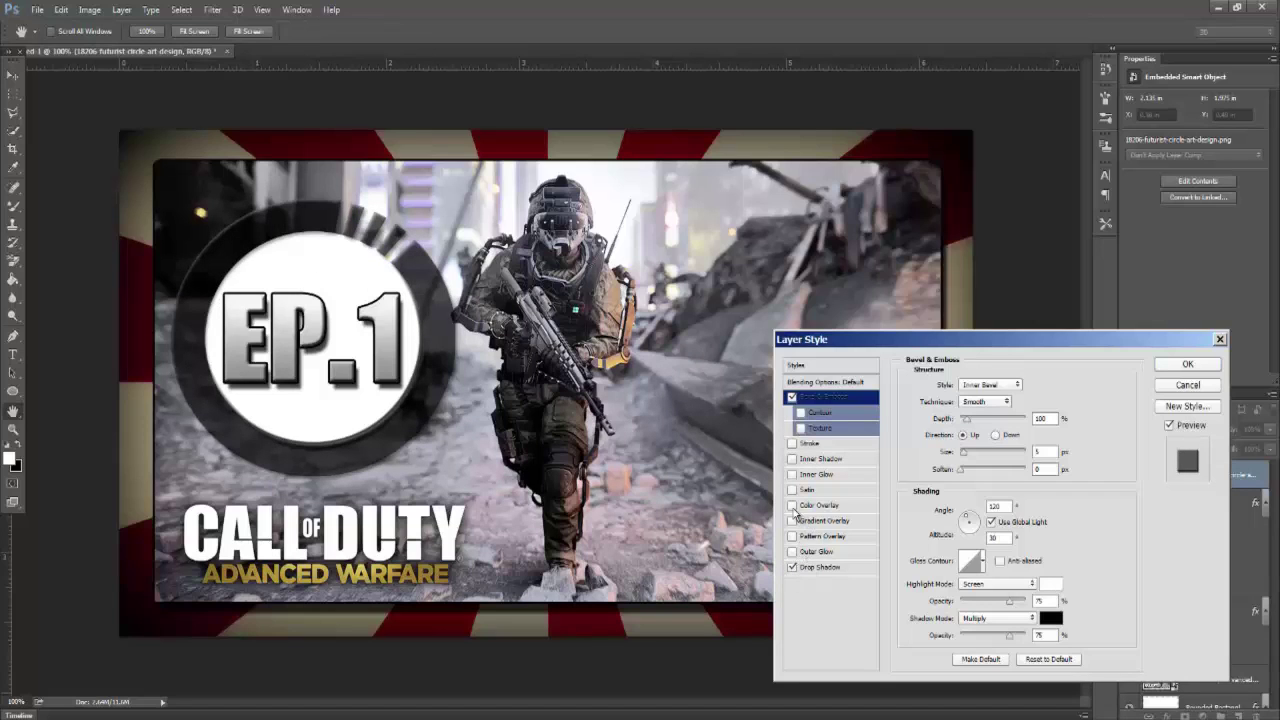
pyautogui.click(797, 521)
pyautogui.click(1027, 418)
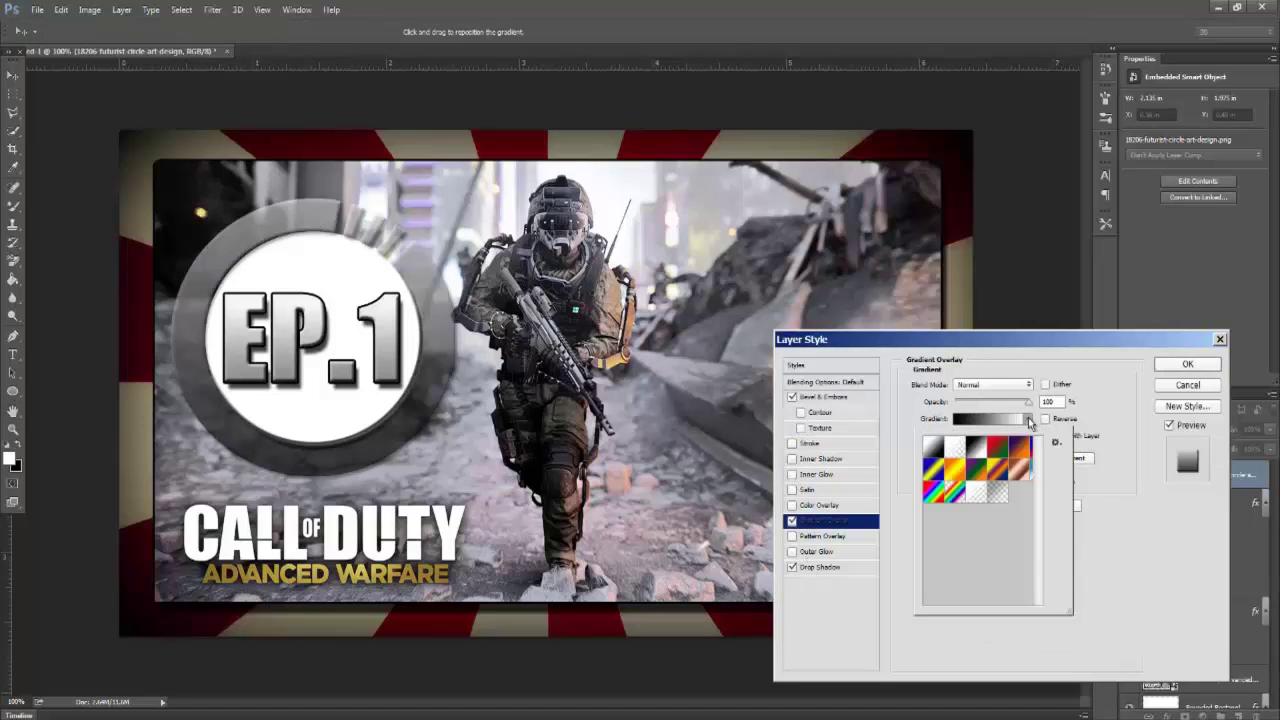
pyautogui.click(990, 500)
pyautogui.click(983, 492)
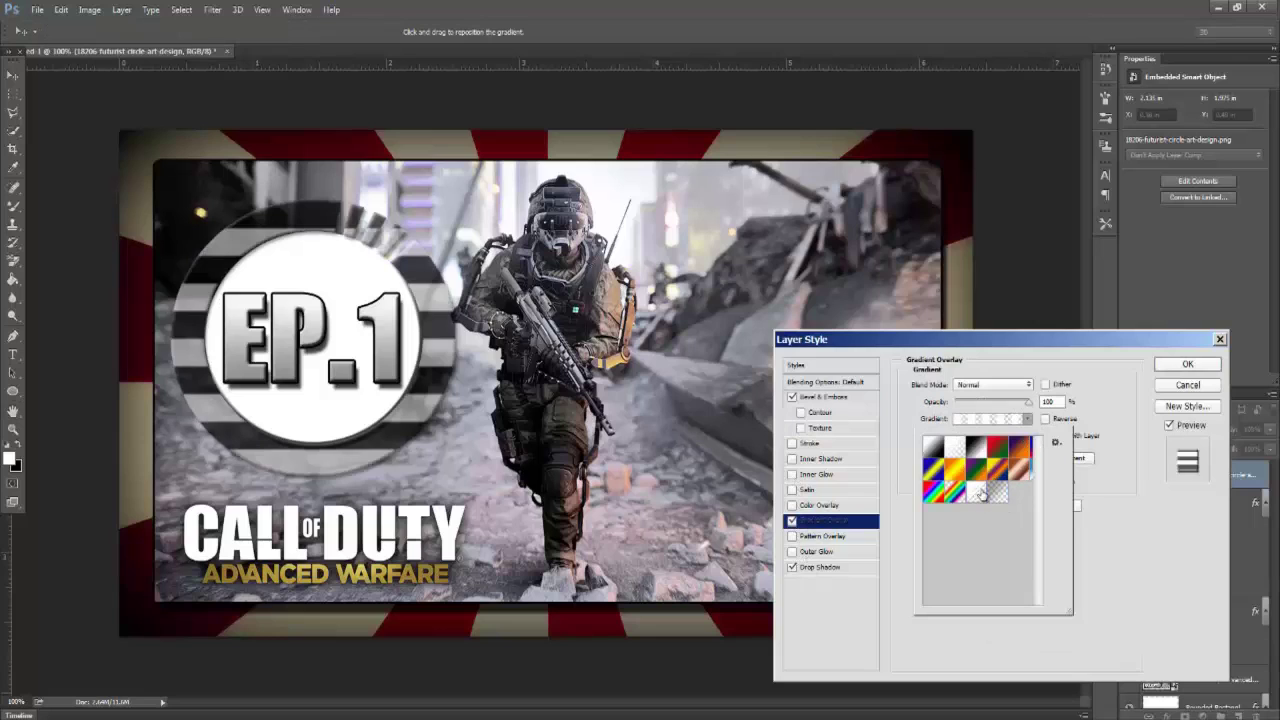
pyautogui.click(1188, 366)
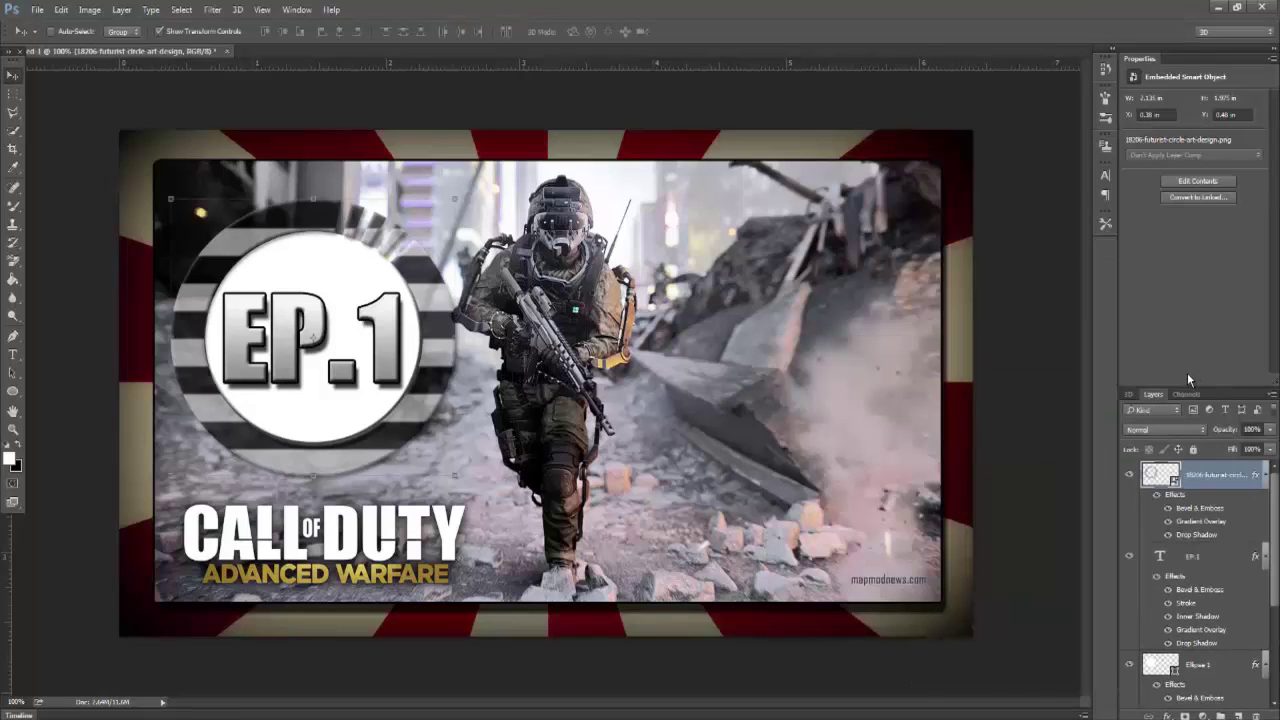
# - Draw a rectangle with the Rectangle Tool over the whole game-art area
pyautogui.click(10, 392)
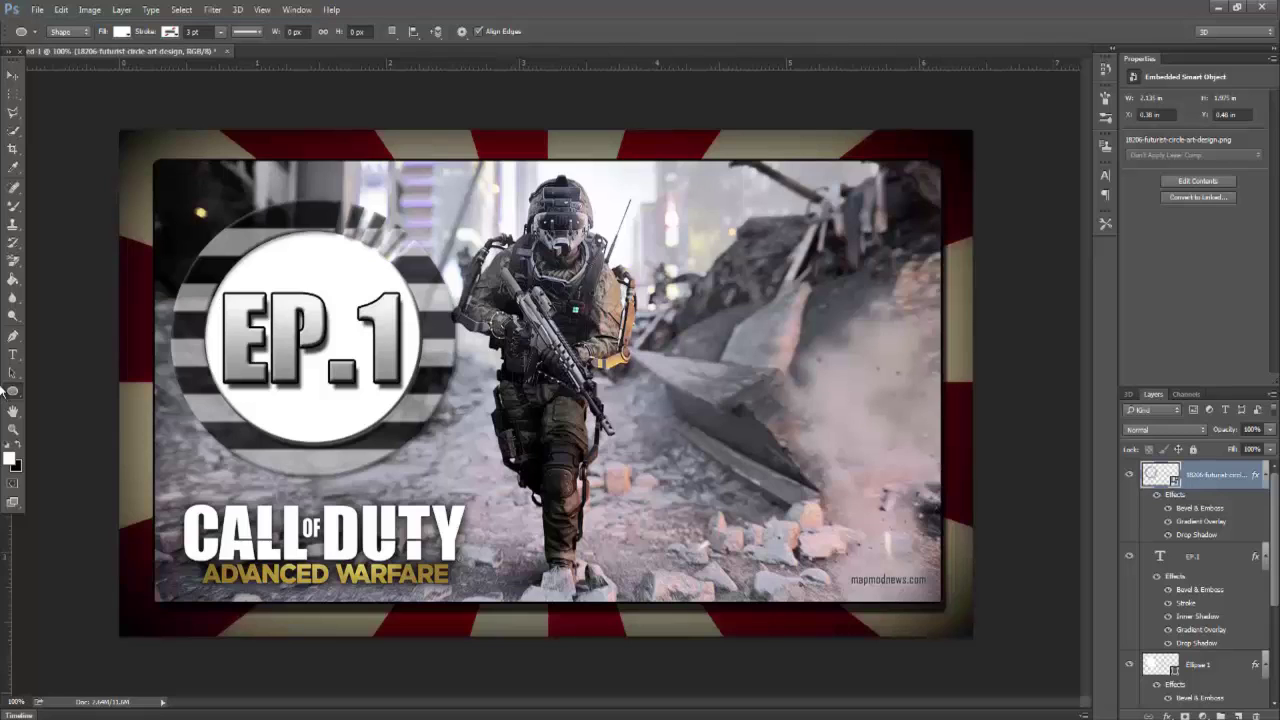
pyautogui.moveTo(12, 397); pyautogui.dragTo(85, 393)
pyautogui.moveTo(155, 157); pyautogui.dragTo(940, 601)
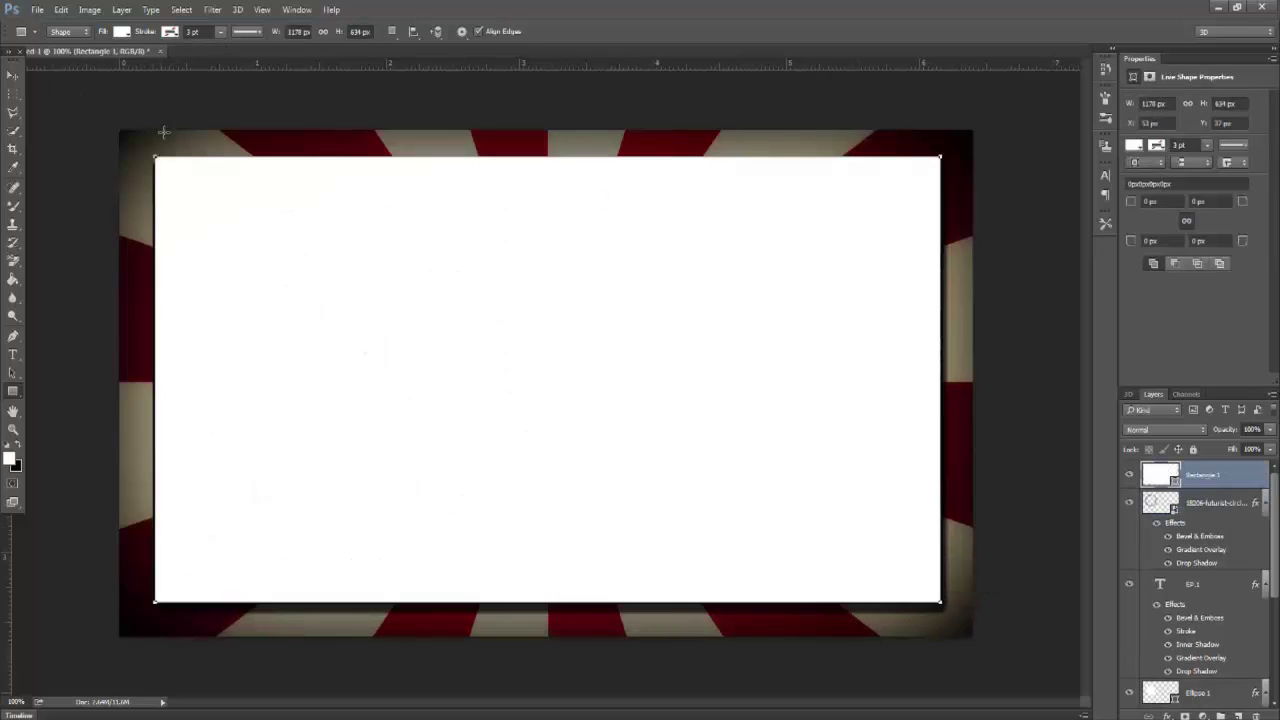
# - Free Transform the rectangle so its corners meet the frame edges, then commit
pyautogui.click(13, 76)
pyautogui.moveTo(155, 157); pyautogui.dragTo(156, 161)
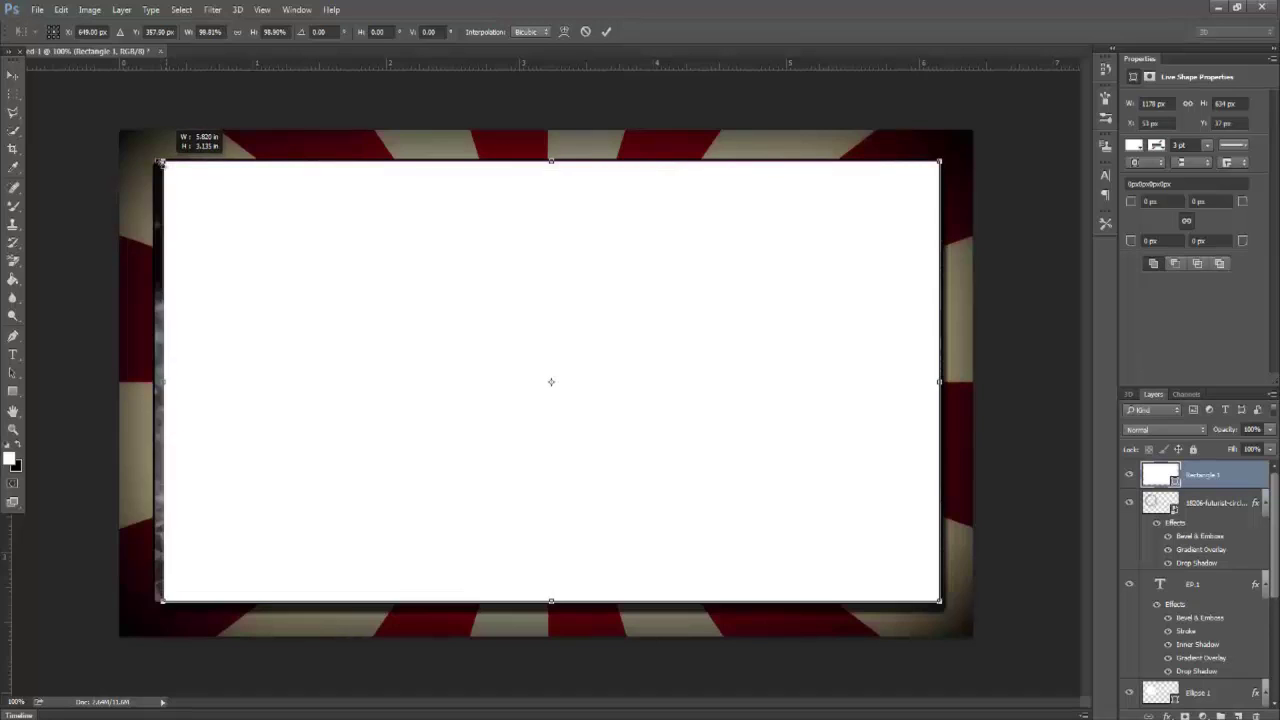
pyautogui.moveTo(940, 603); pyautogui.dragTo(942, 603)
pyautogui.click(607, 33)
# - Give Rectangle 1 a #000000 Color Overlay at reduced opacity
pyautogui.doubleClick(1245, 478)
pyautogui.click(793, 505)
pyautogui.click(1045, 384)
pyautogui.write('000000')
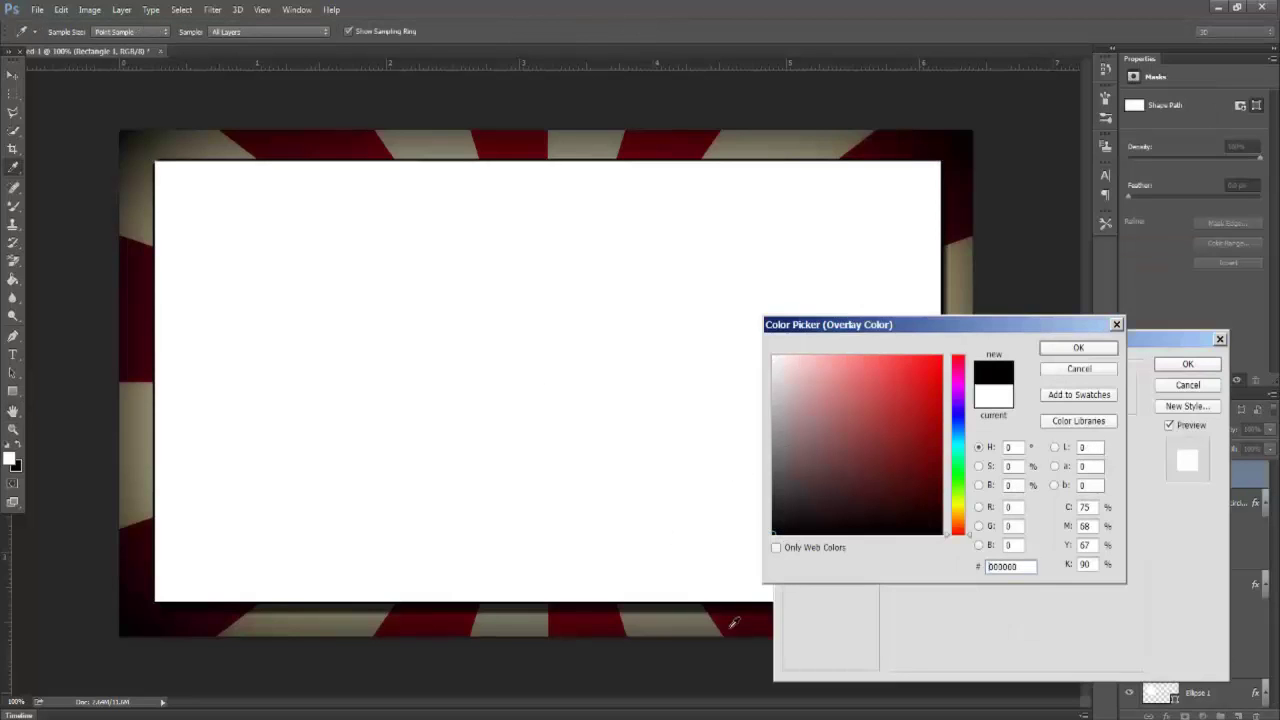
pyautogui.press('Return')
pyautogui.moveTo(1019, 402); pyautogui.dragTo(999, 411)
pyautogui.click(1185, 365)
# - Move Rectangle 1 below Ellipse 1 so the EP.1 badge shows on top
pyautogui.scroll(-5, 1195, 560)
pyautogui.moveTo(1175, 598); pyautogui.dragTo(1171, 558)
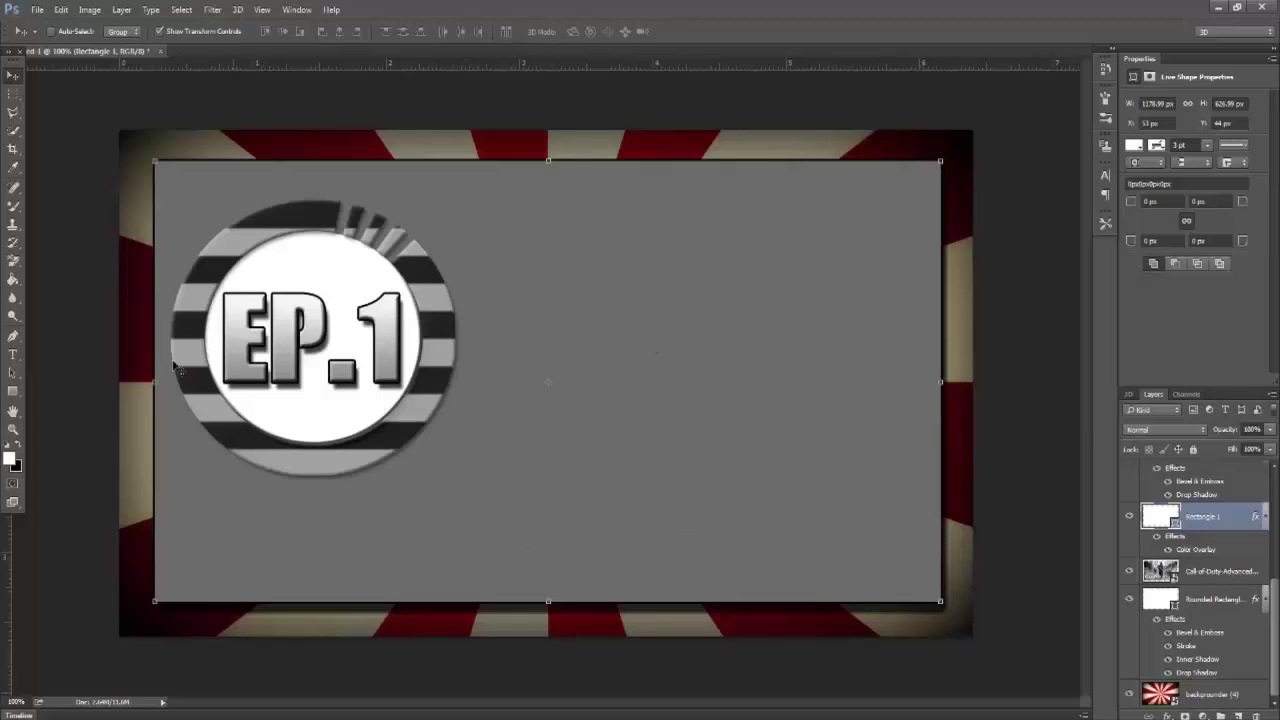
pyautogui.click(1229, 584)
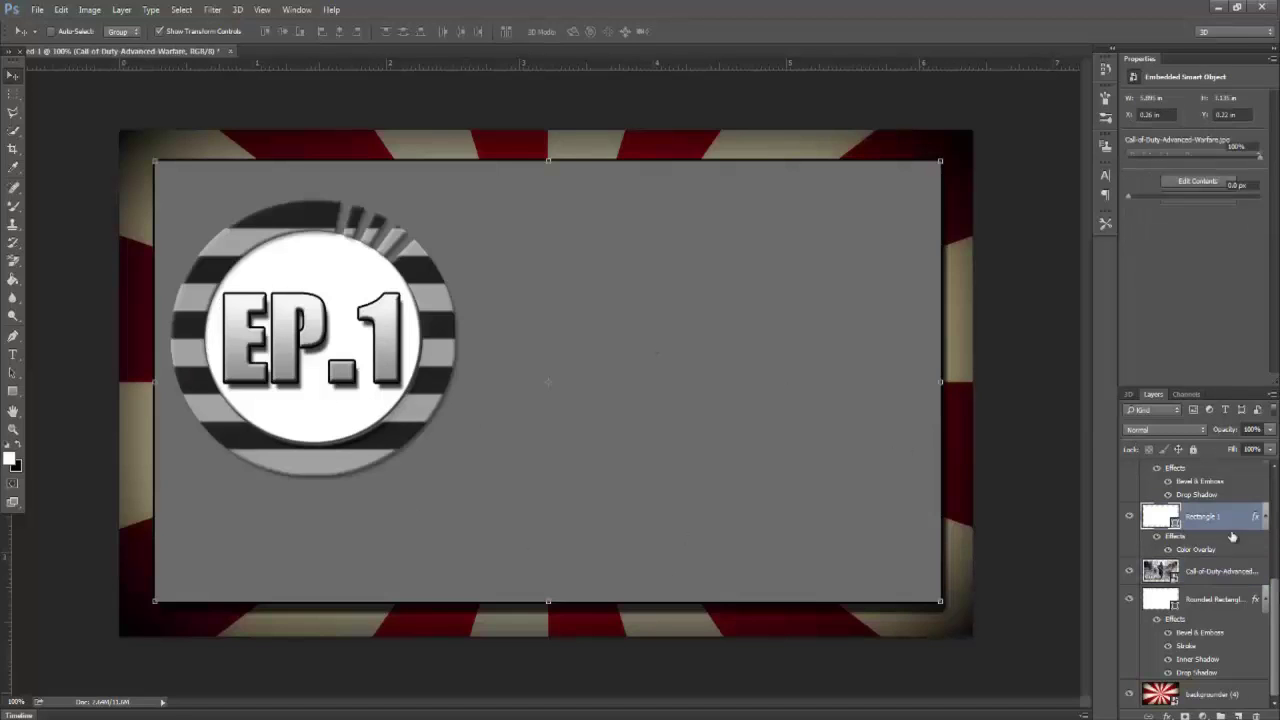
# - Lower Rectangle 1's Blending Options opacity to about 43% so the art shows through
pyautogui.scroll(2, 1240, 510)
pyautogui.scroll(-3, 1200, 664)
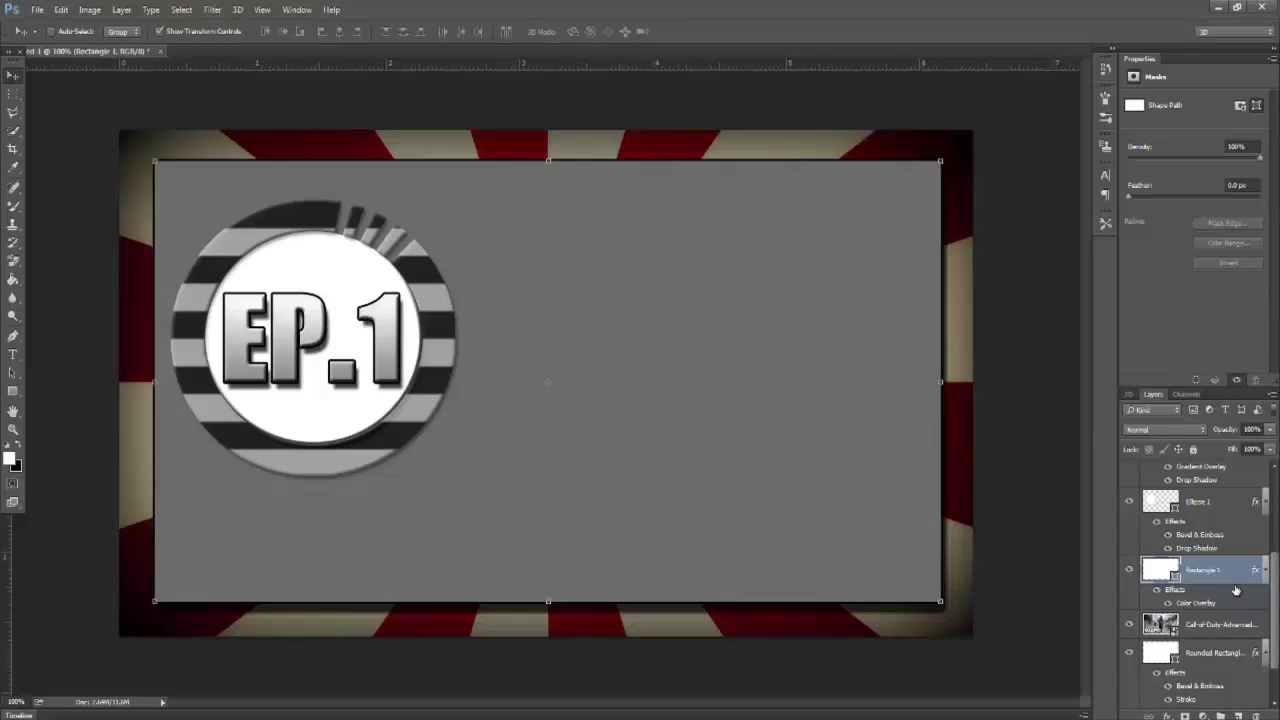
pyautogui.doubleClick(1239, 585)
pyautogui.moveTo(1031, 401); pyautogui.dragTo(995, 421)
pyautogui.click(1187, 364)
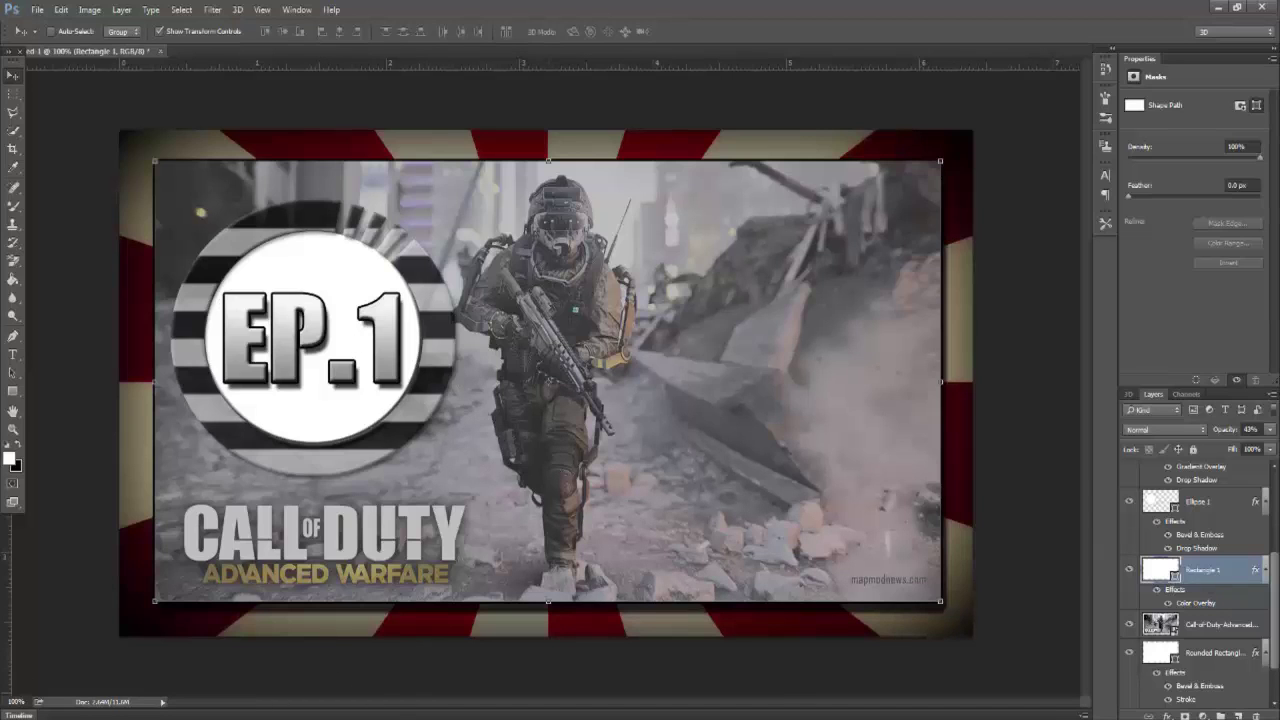
pyautogui.hotkey('alt', 'Tab')
# - Place the honeycomb pattern image and stretch it to cover the game-art area
pyautogui.moveTo(1226, 541); pyautogui.dragTo(526, 487)
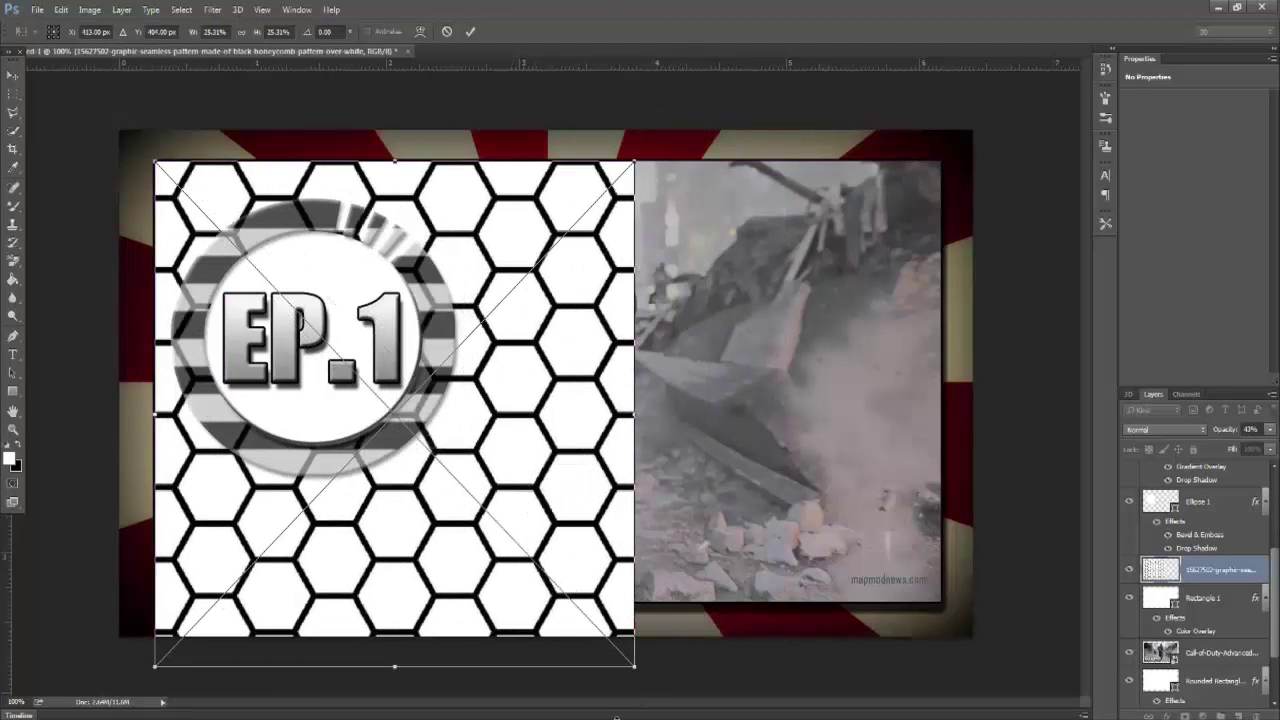
pyautogui.moveTo(637, 666); pyautogui.dragTo(940, 601)
pyautogui.click(471, 33)
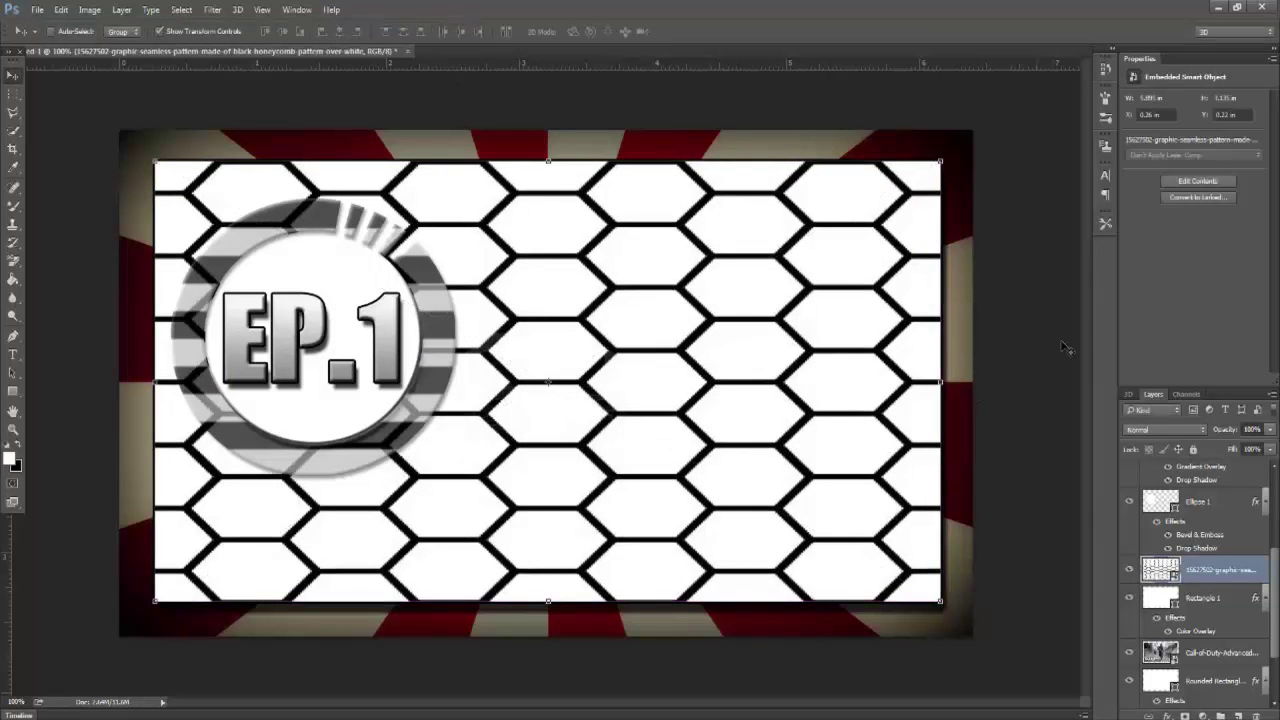
pyautogui.doubleClick(1260, 578)
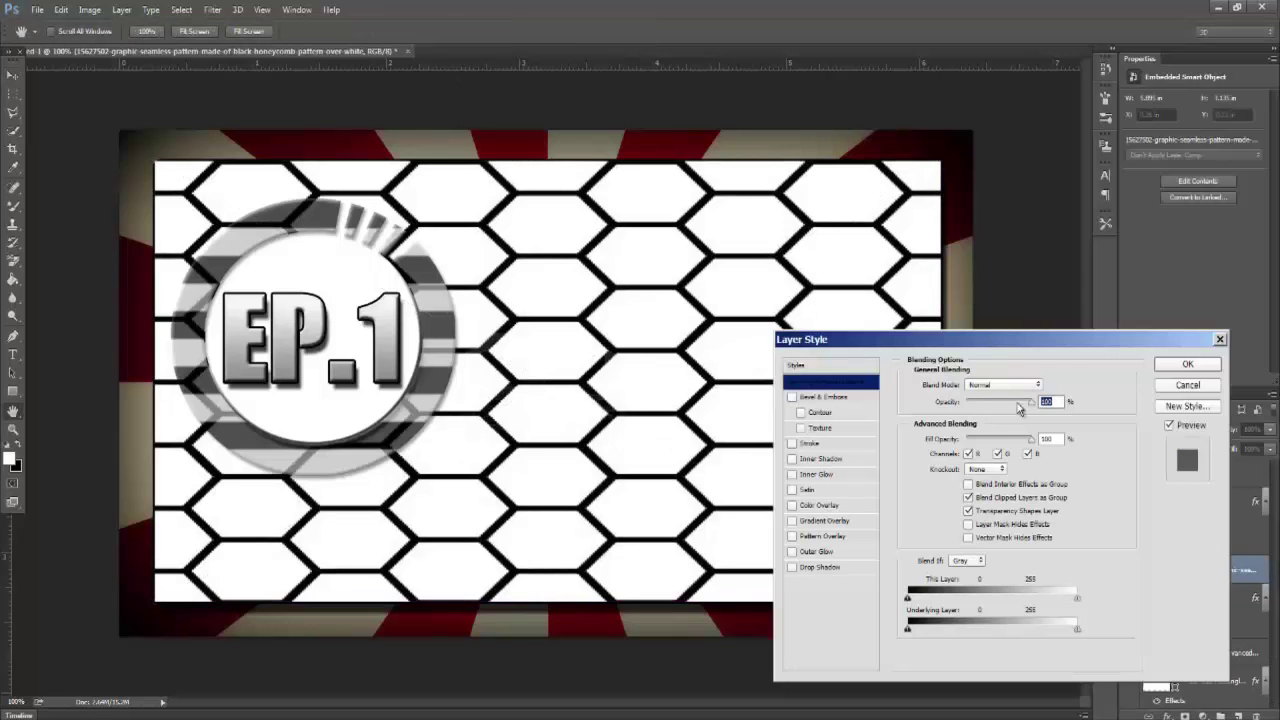
# - Fade the honeycomb to 7% opacity and move Rectangle 1 above it
pyautogui.moveTo(1036, 414); pyautogui.dragTo(972, 448)
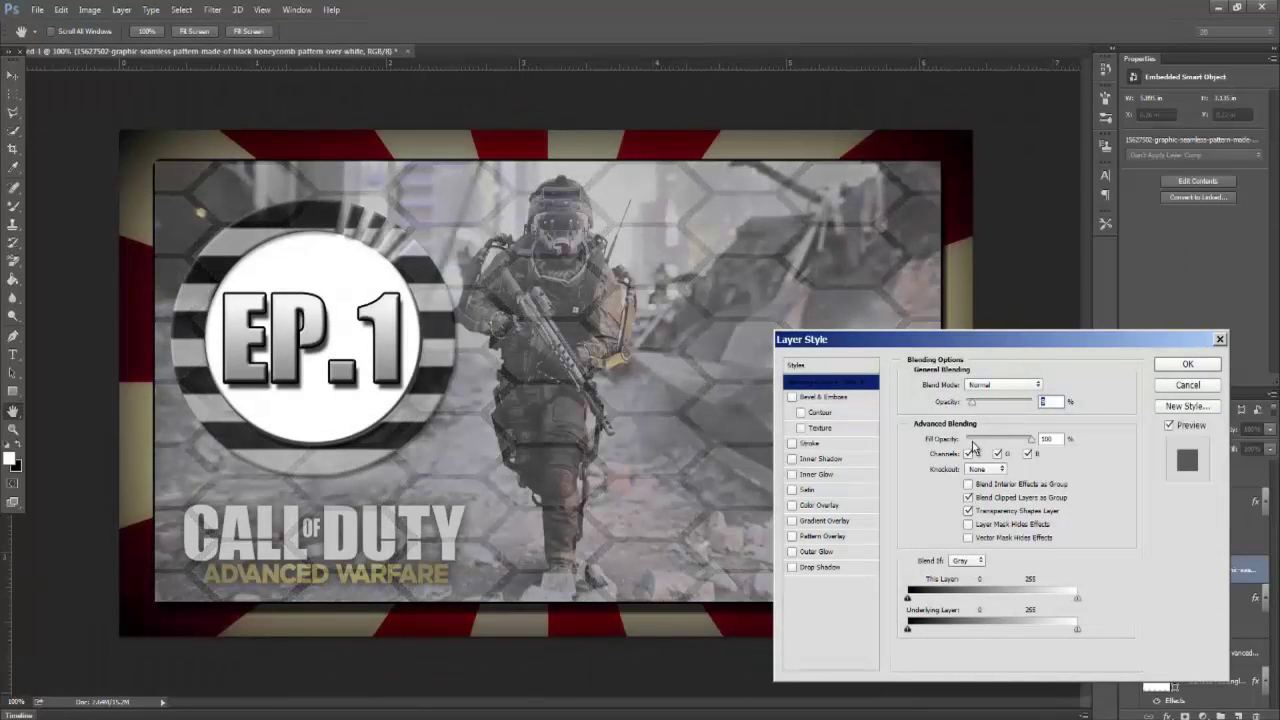
pyautogui.click(1177, 367)
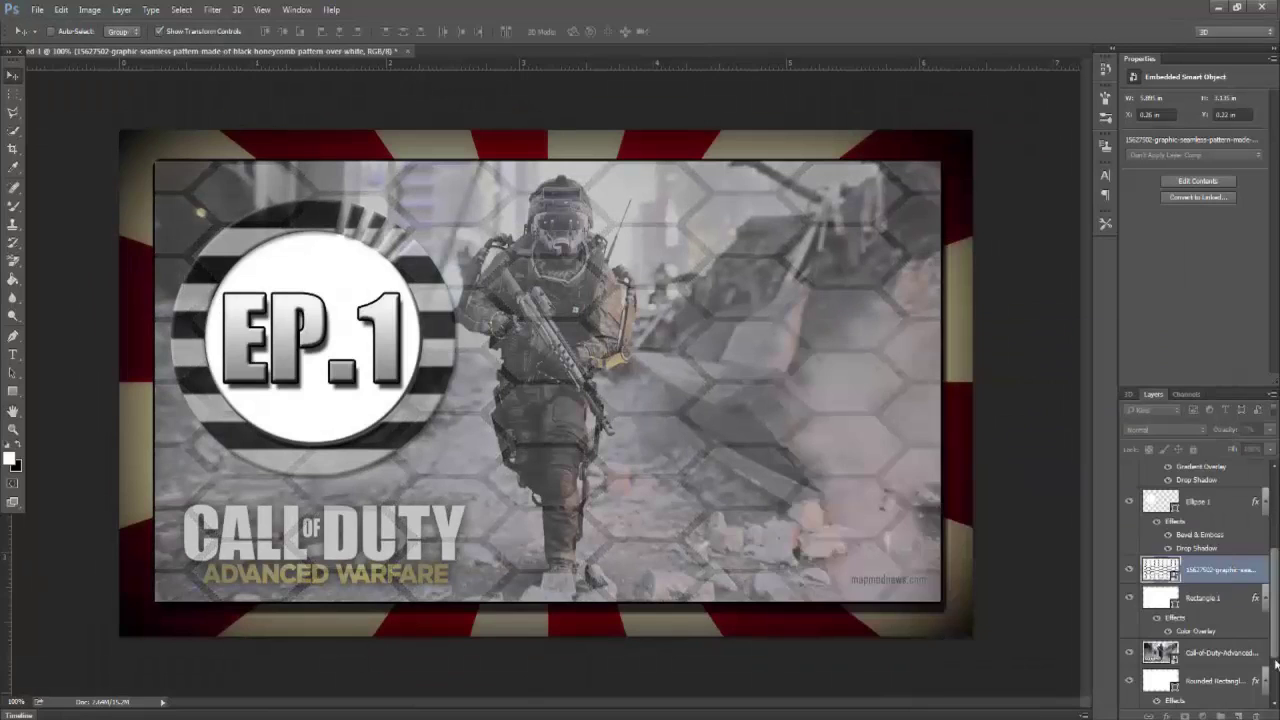
pyautogui.click(1224, 603)
pyautogui.moveTo(1226, 605); pyautogui.dragTo(1236, 560)
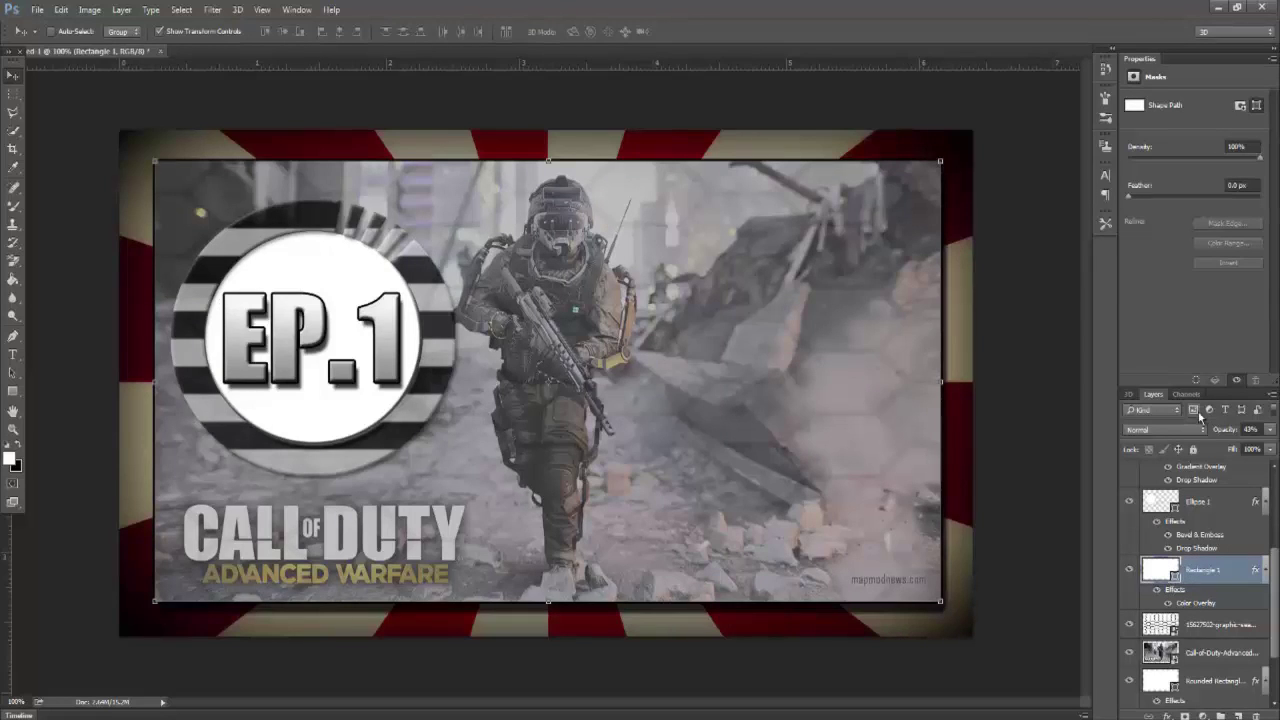
# - Raise the honeycomb layer's Blending Options opacity to 10%
pyautogui.doubleClick(1240, 626)
pyautogui.doubleClick(1266, 634)
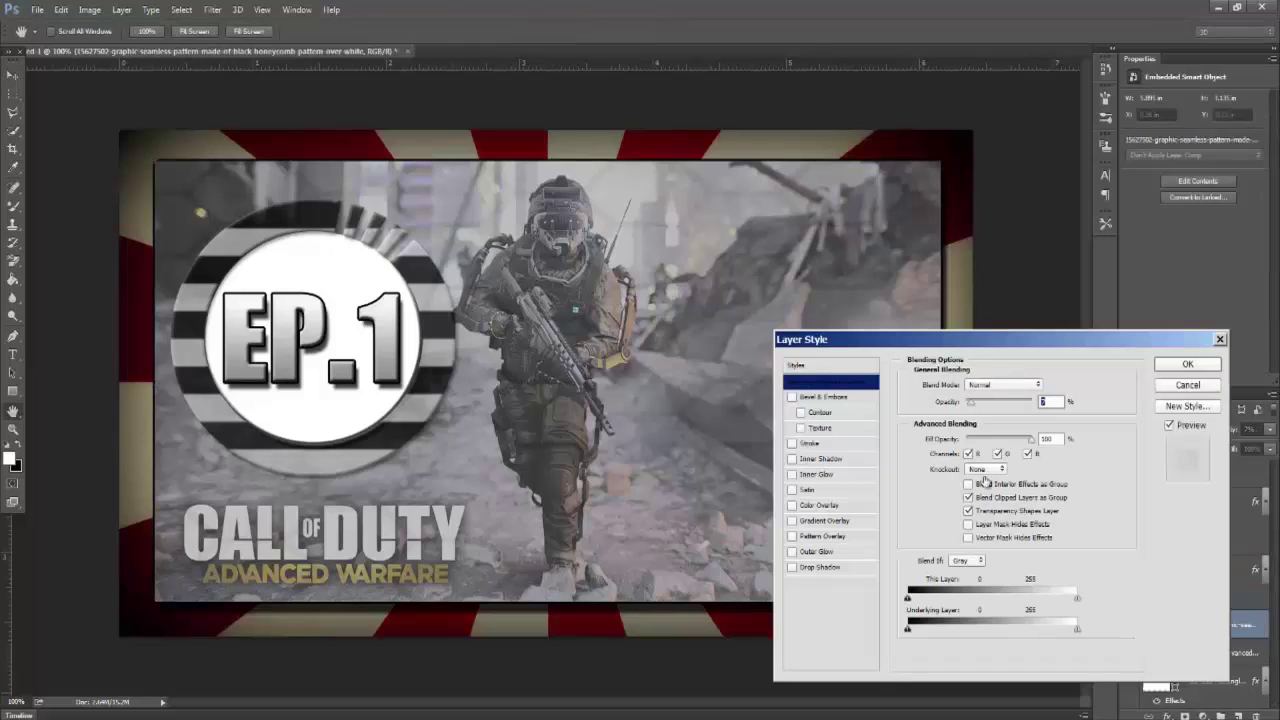
pyautogui.moveTo(973, 407); pyautogui.dragTo(977, 406)
pyautogui.click(1185, 366)
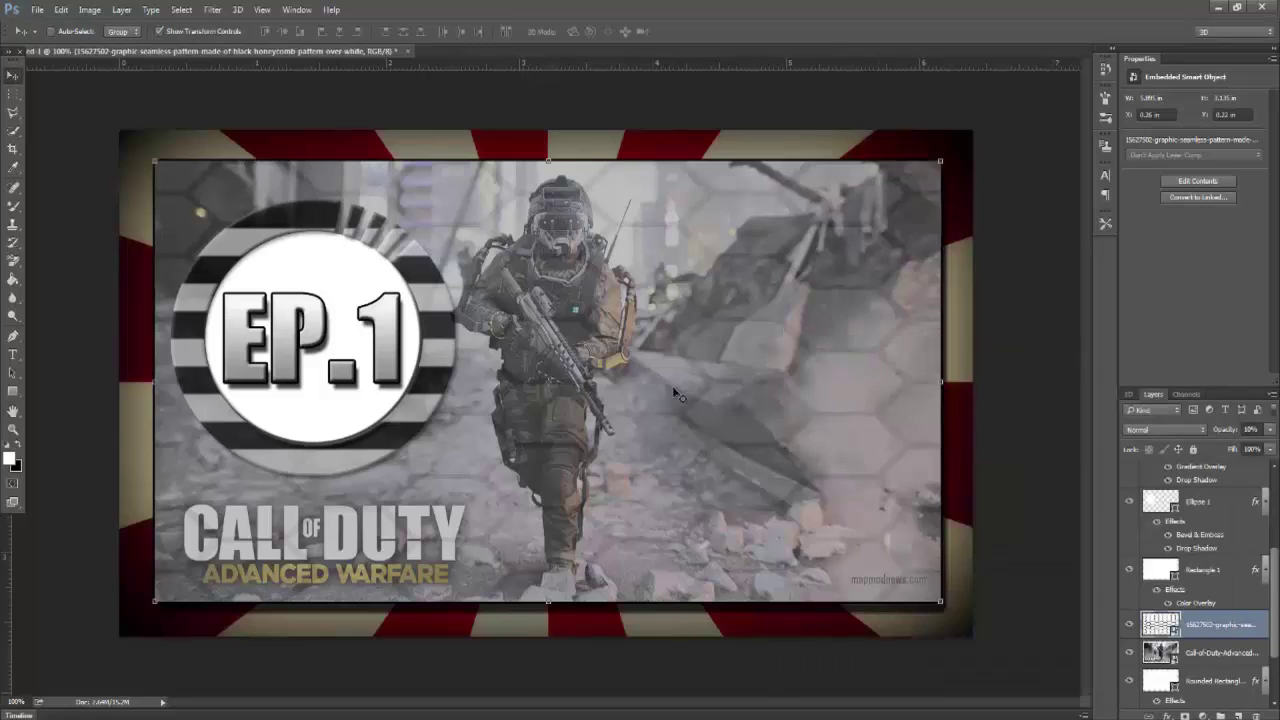